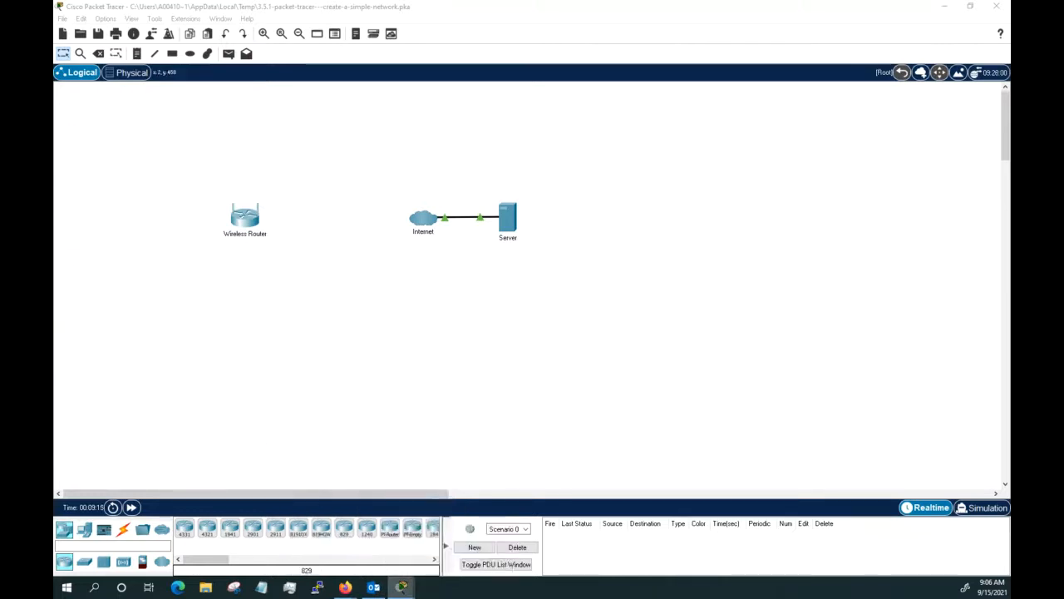
- Review the activity instructions and add a PC and a laptop to the workspace below the Wireless Router
left_click(594, 95)
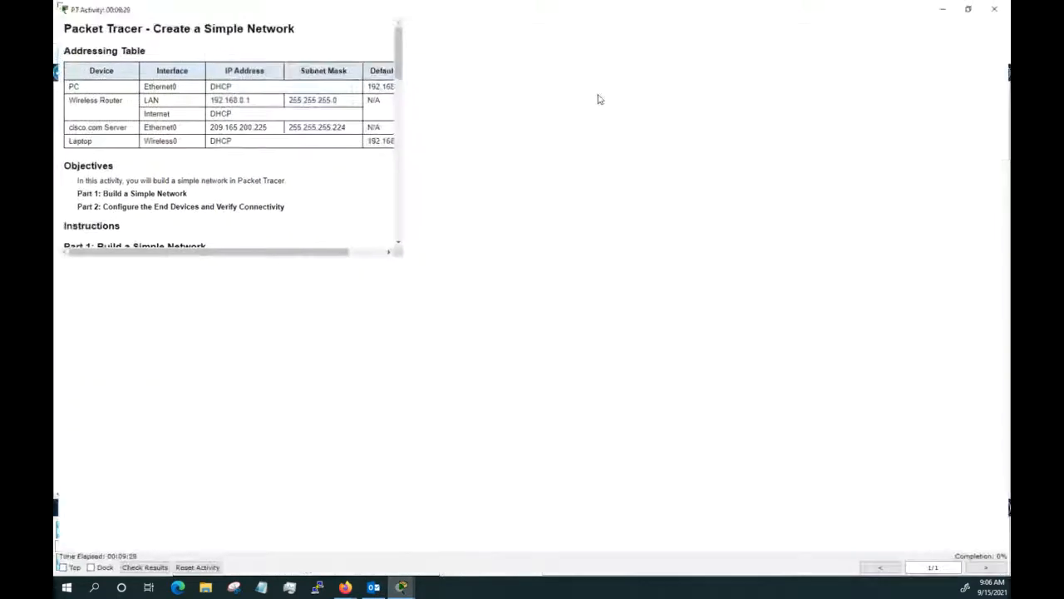
scroll(382, 196, "down", 5)
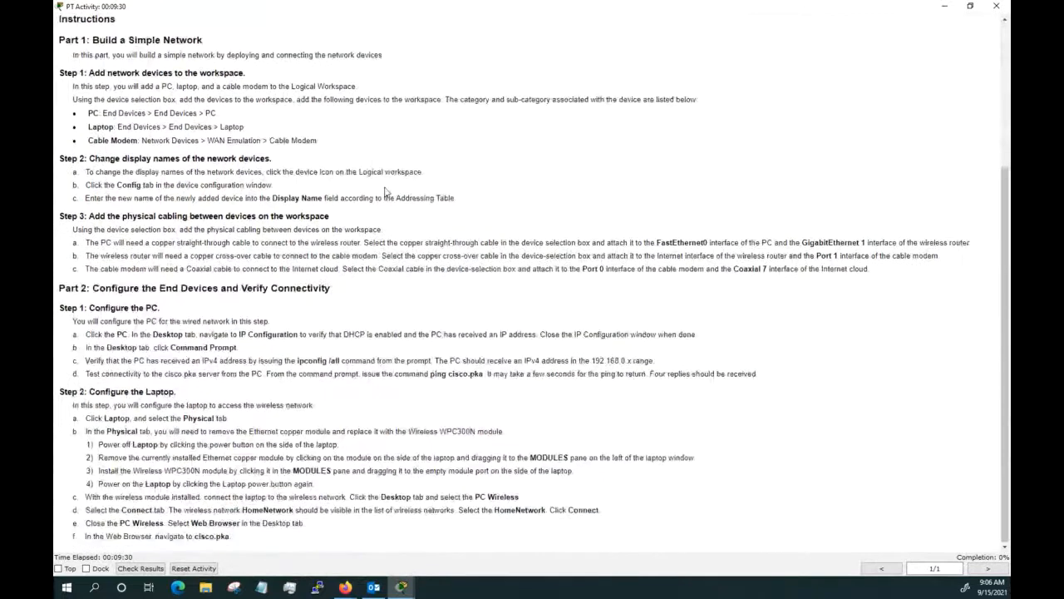
scroll(385, 192, "up", 5)
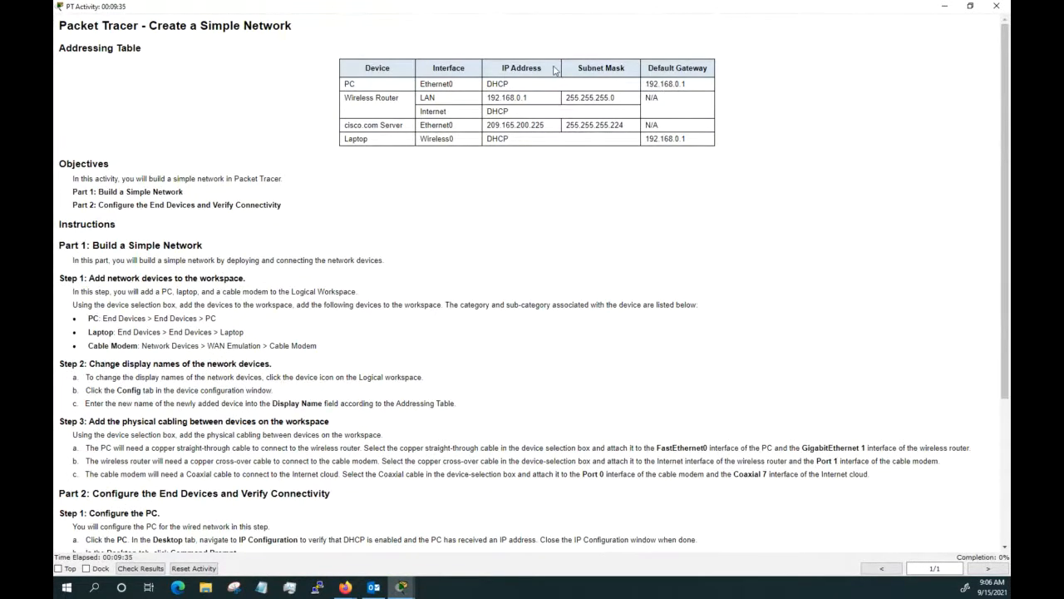
left_click_drag(434, 11, 0, 25)
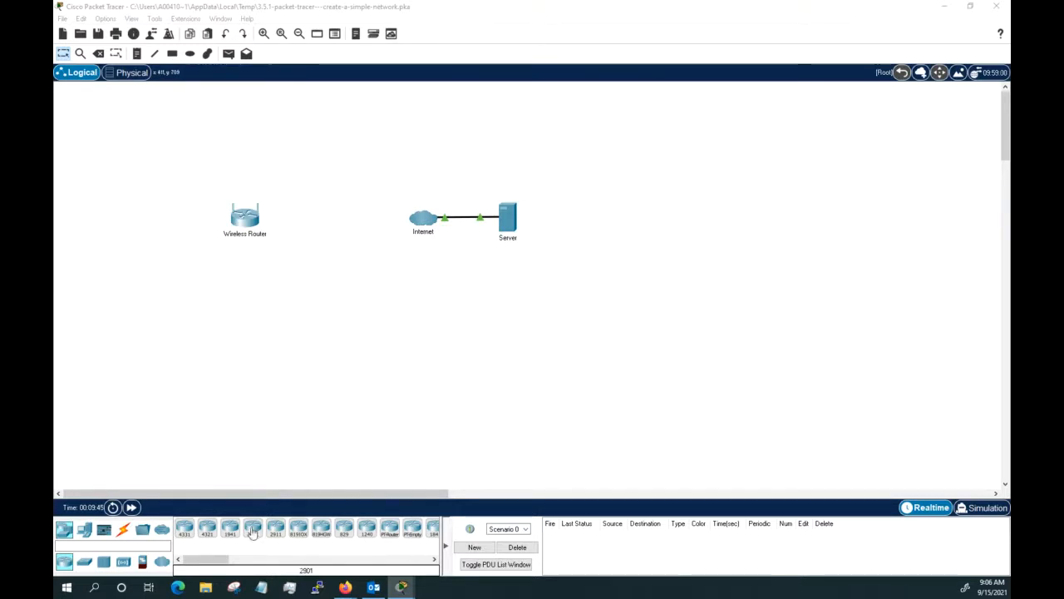
left_click(85, 530)
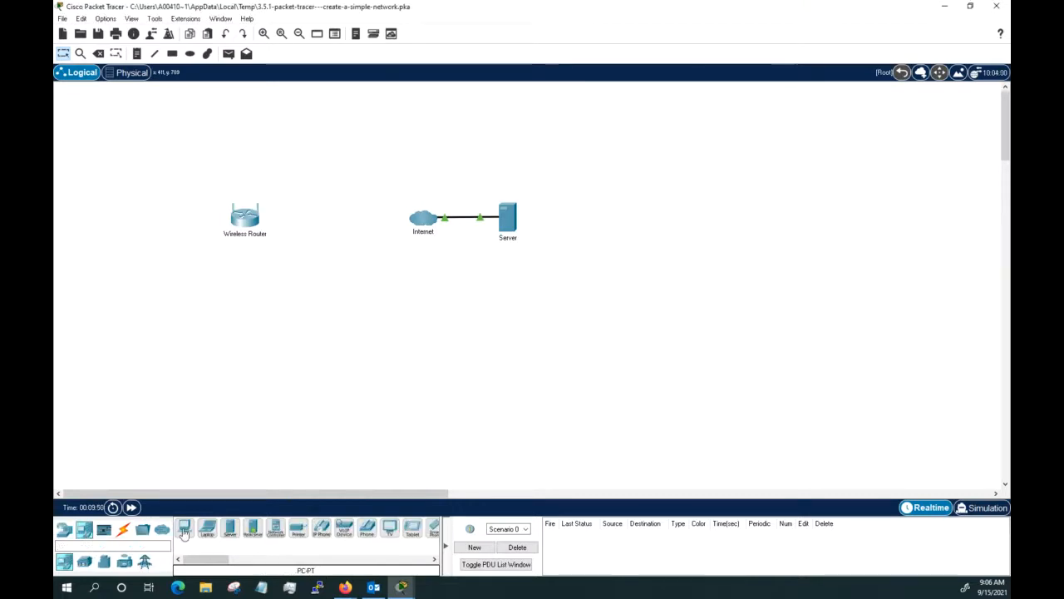
left_click_drag(185, 529, 163, 291)
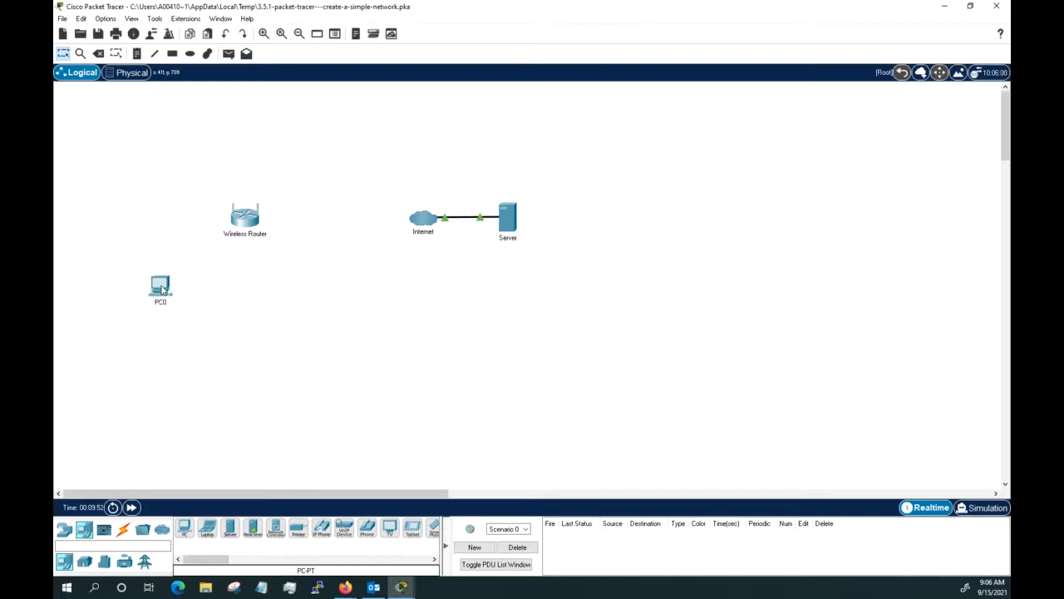
left_click_drag(207, 529, 235, 356)
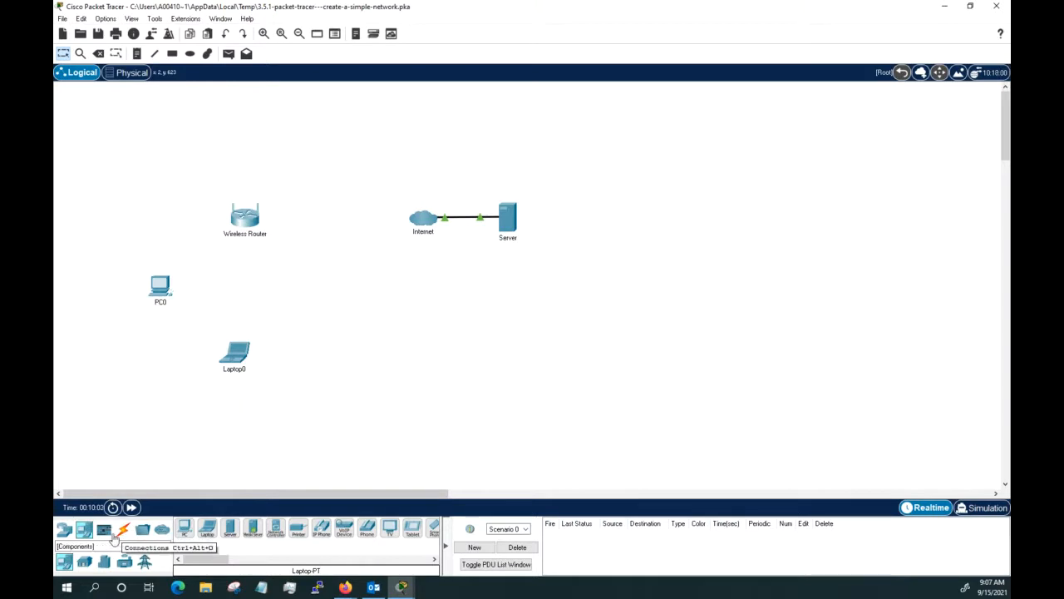
- Add a WAN emulation Cable Modem to the workspace between the Wireless Router and the Internet cloud
left_click(64, 529)
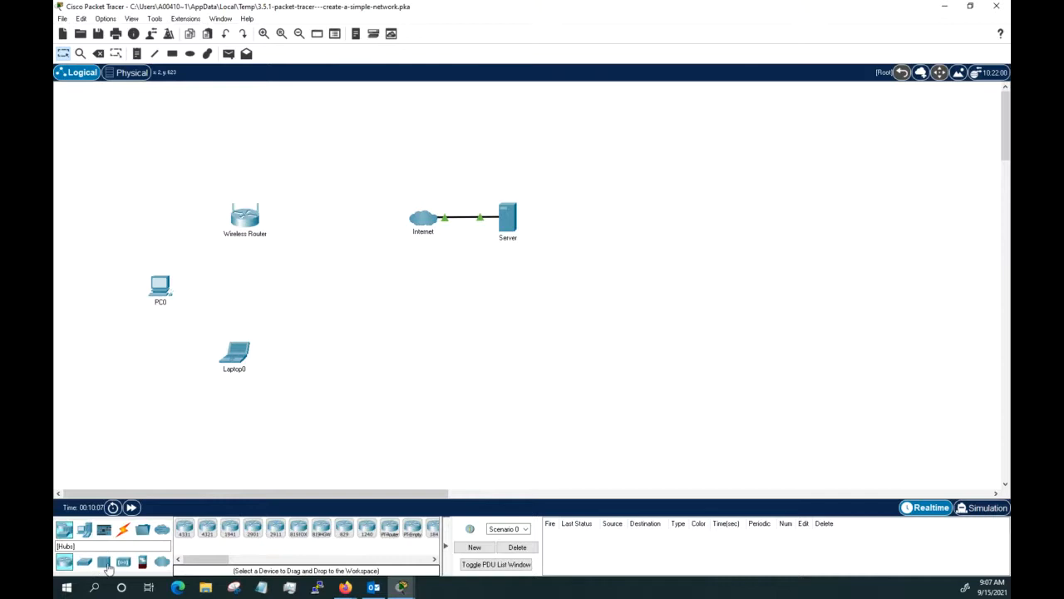
left_click(163, 563)
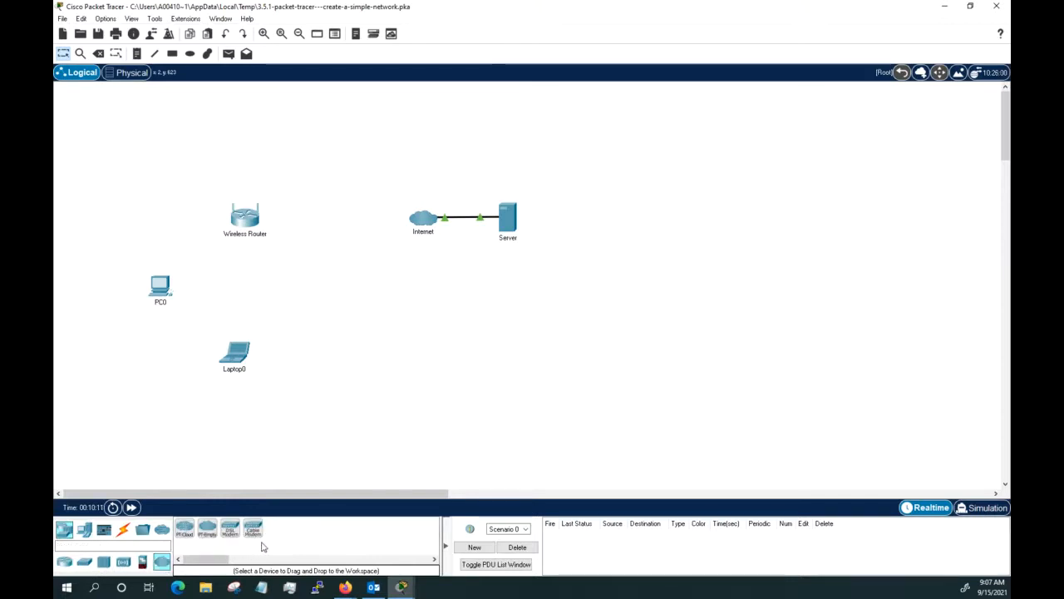
left_click_drag(253, 532, 338, 241)
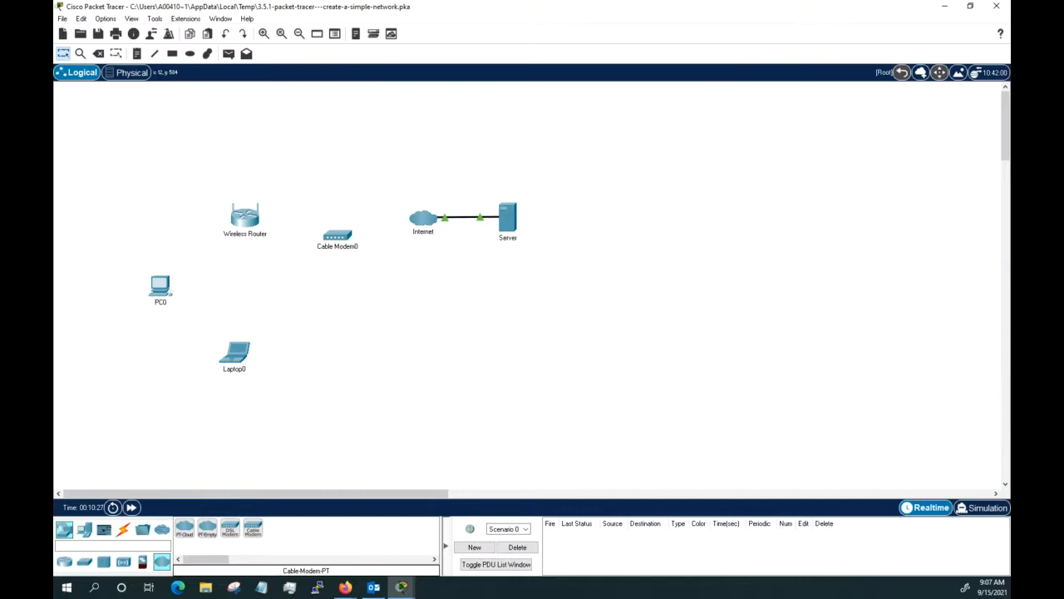
- Check the device names in the addressing table and set the new PC's display name to PC
left_click(156, 291)
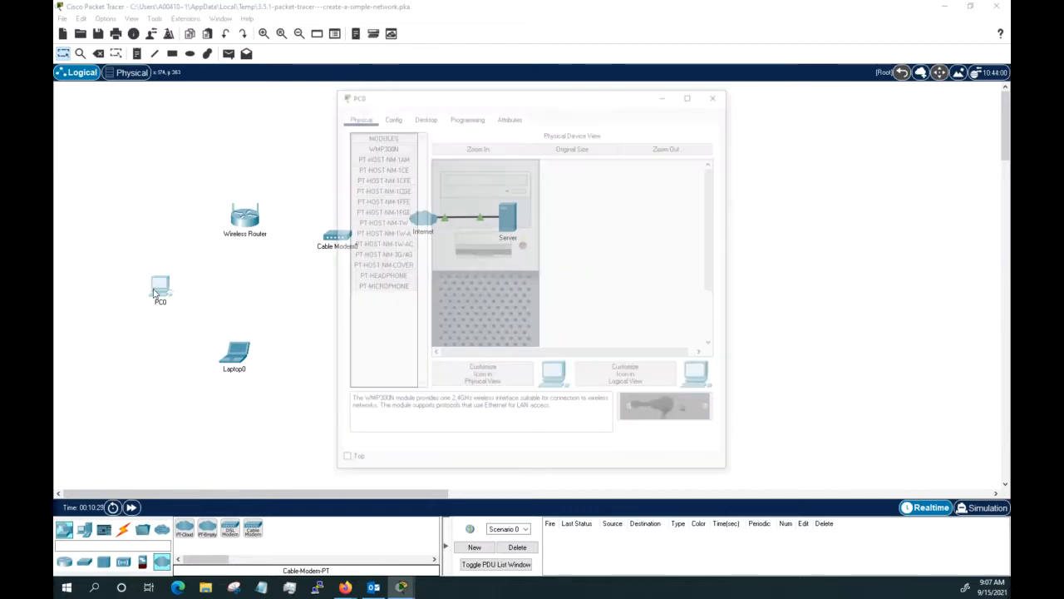
left_click(390, 116)
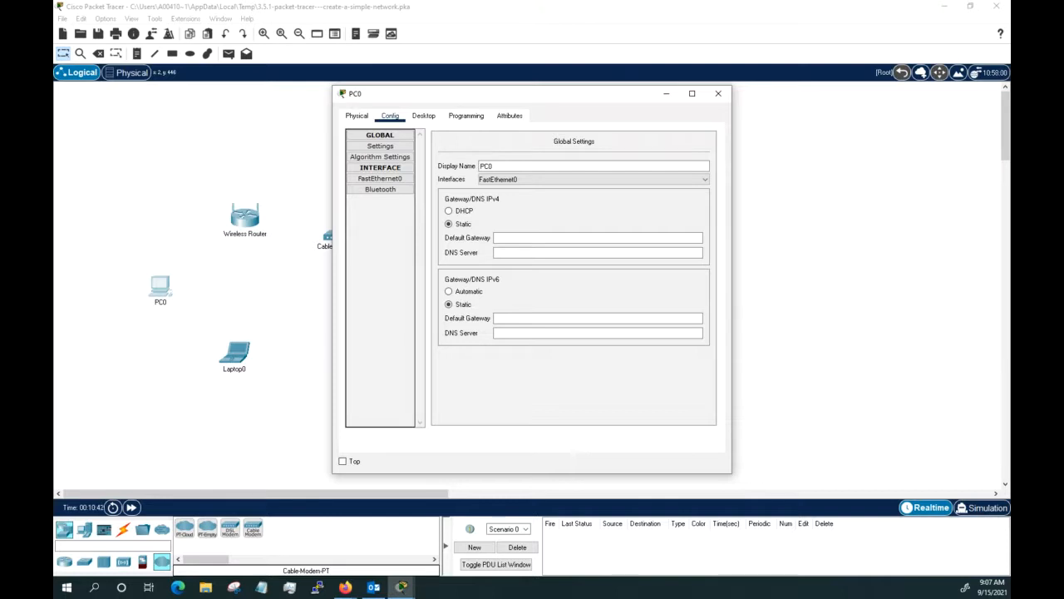
left_click_drag(55, 48, 342, 109)
left_click(479, 110)
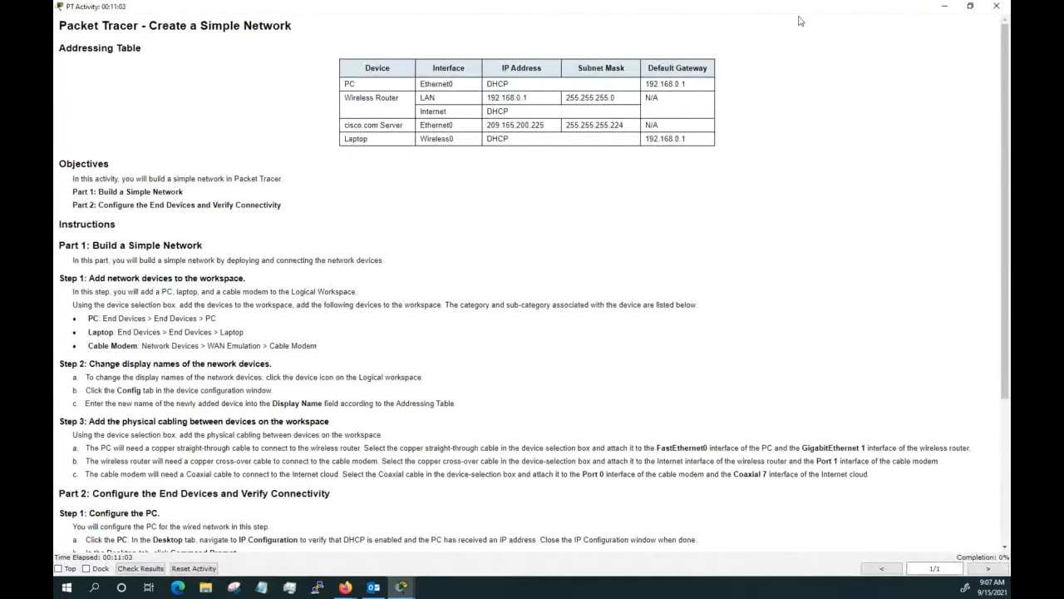
left_click_drag(786, 5, 54, 166)
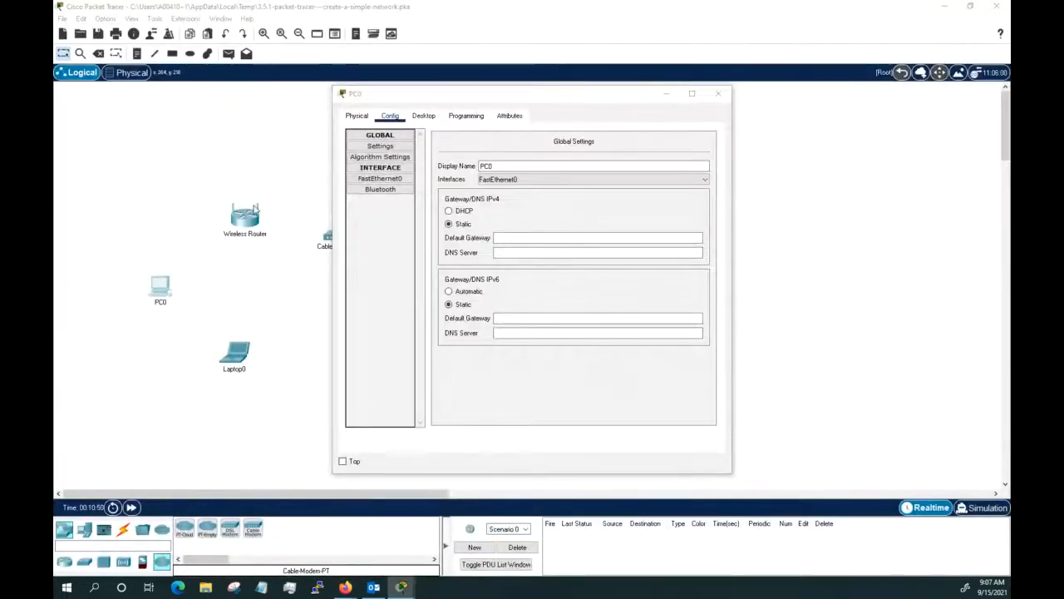
left_click(536, 170)
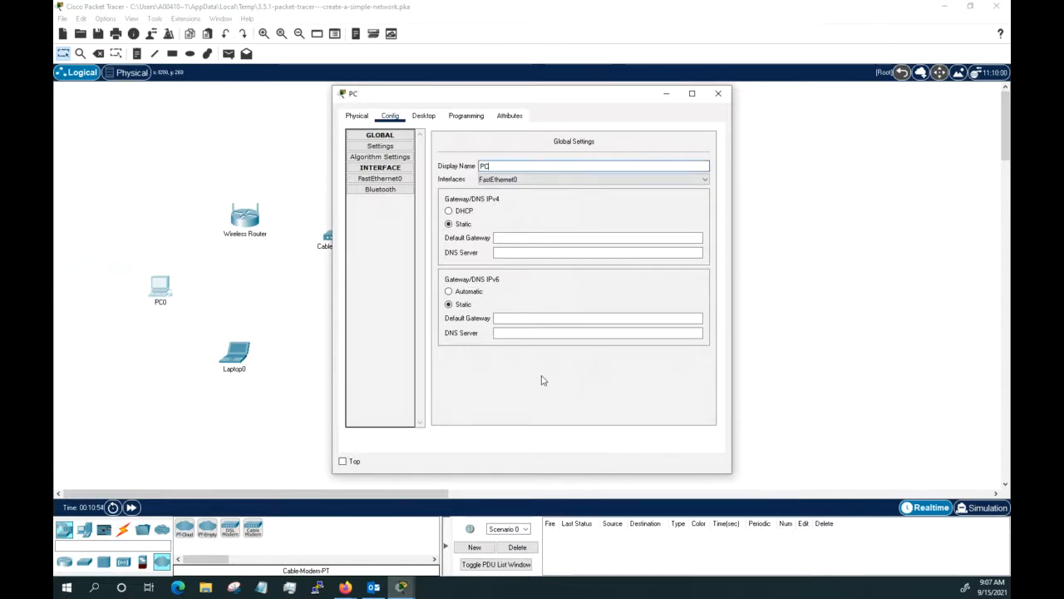
left_click(724, 96)
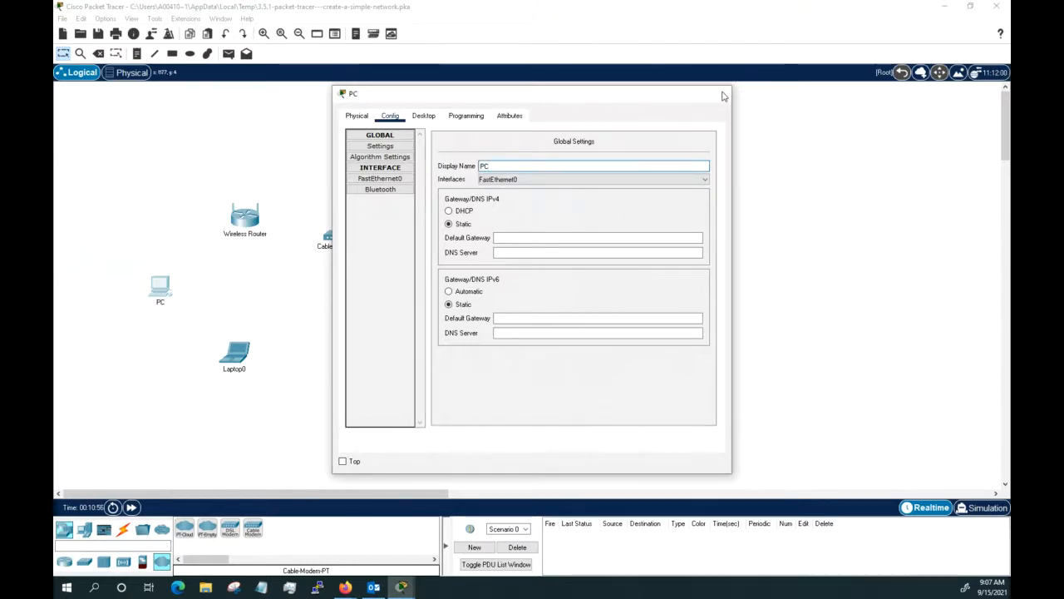
- Set the new laptop's display name to Laptop and close its configuration window
left_click(237, 355)
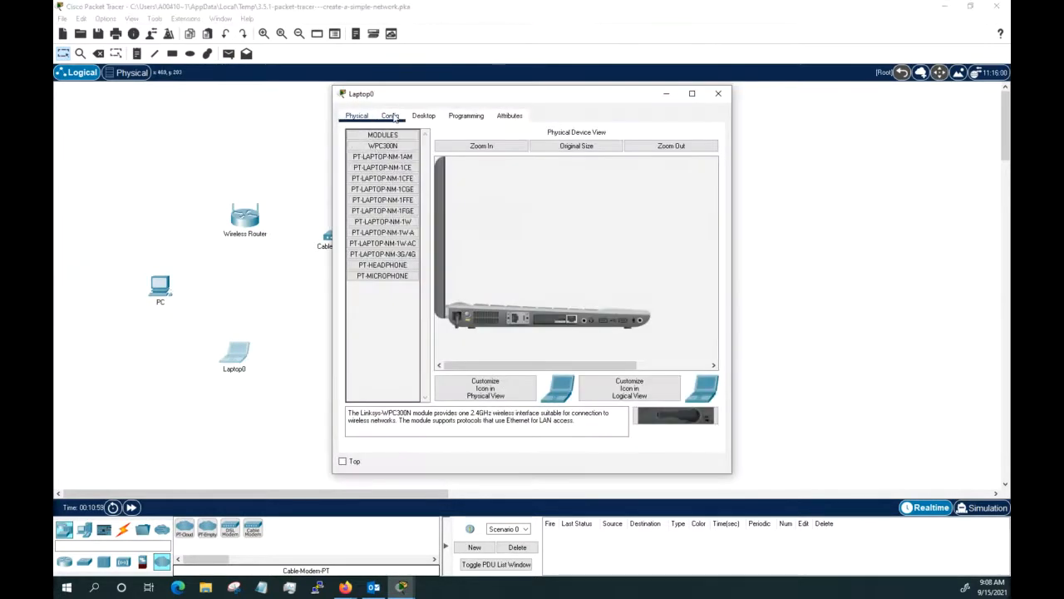
left_click(394, 117)
left_click(539, 166)
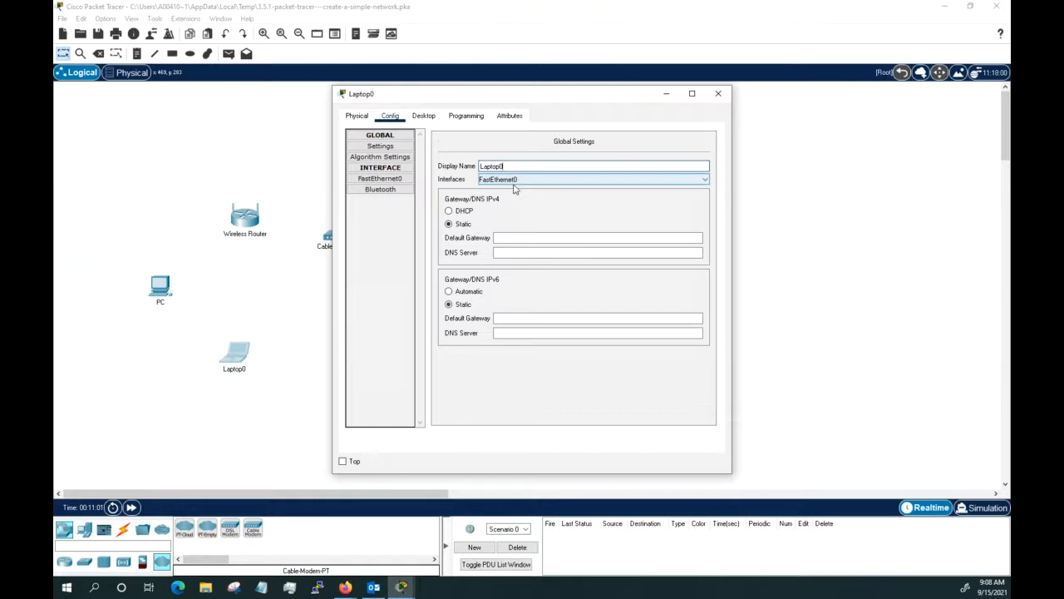
key("BackSpace")
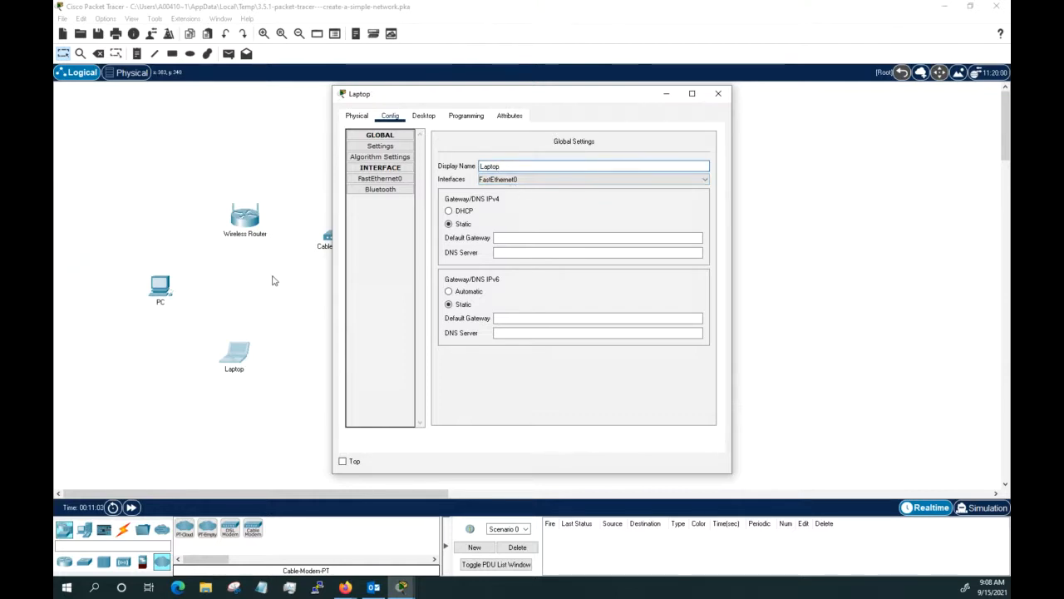
left_click(721, 97)
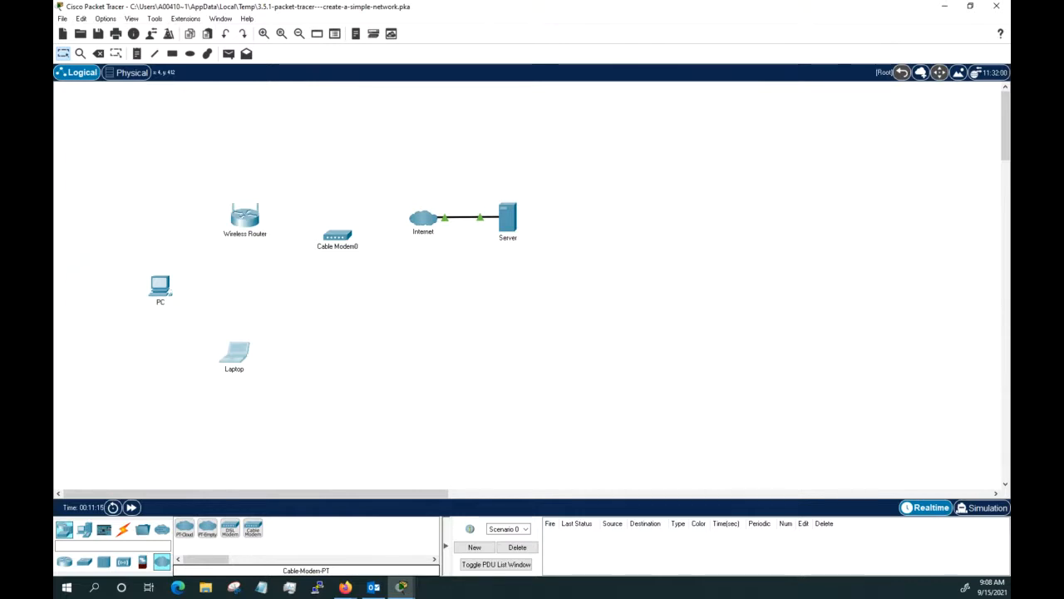
- Set the new modem's display name to Cable Modem and close its configuration window
left_click(336, 236)
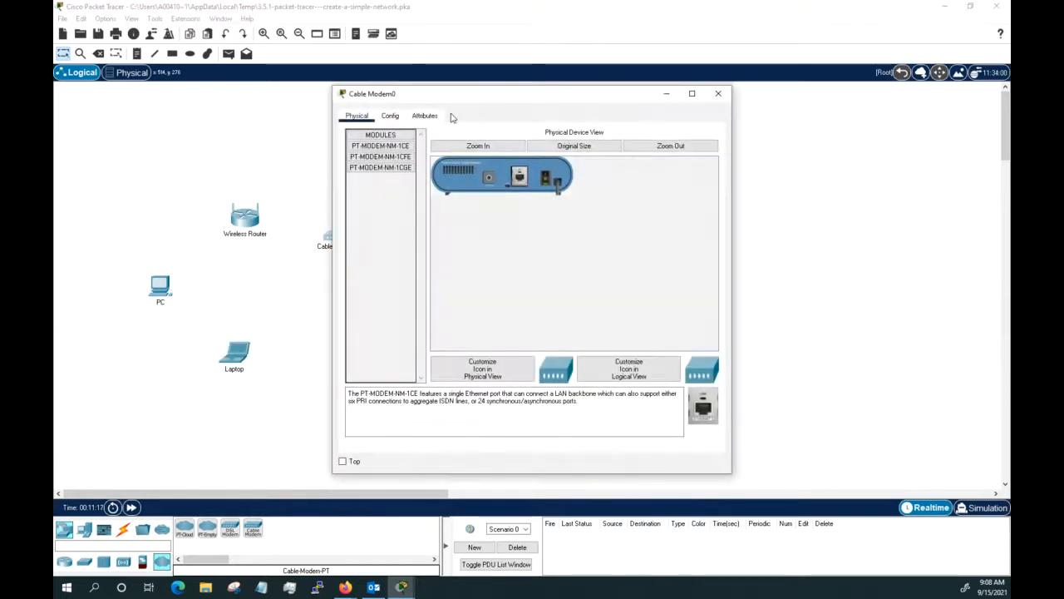
left_click(392, 120)
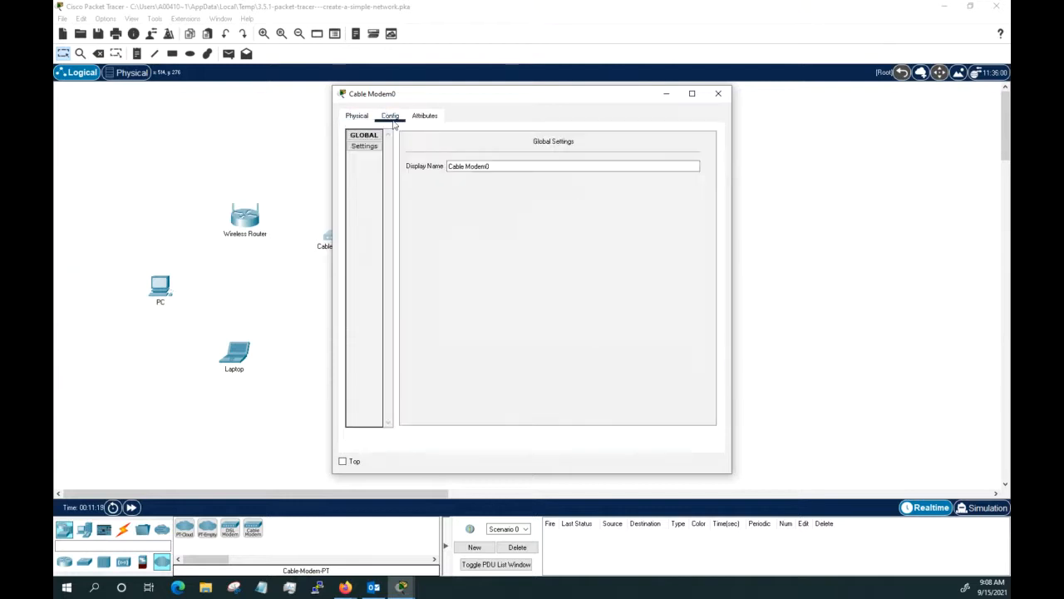
left_click(525, 165)
key("BackSpace")
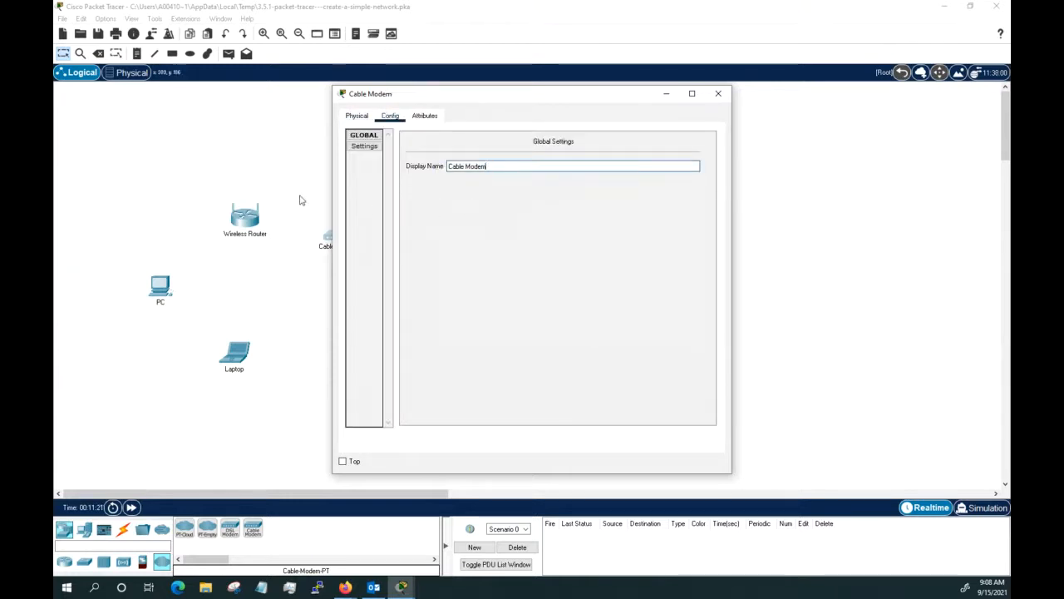
left_click(718, 93)
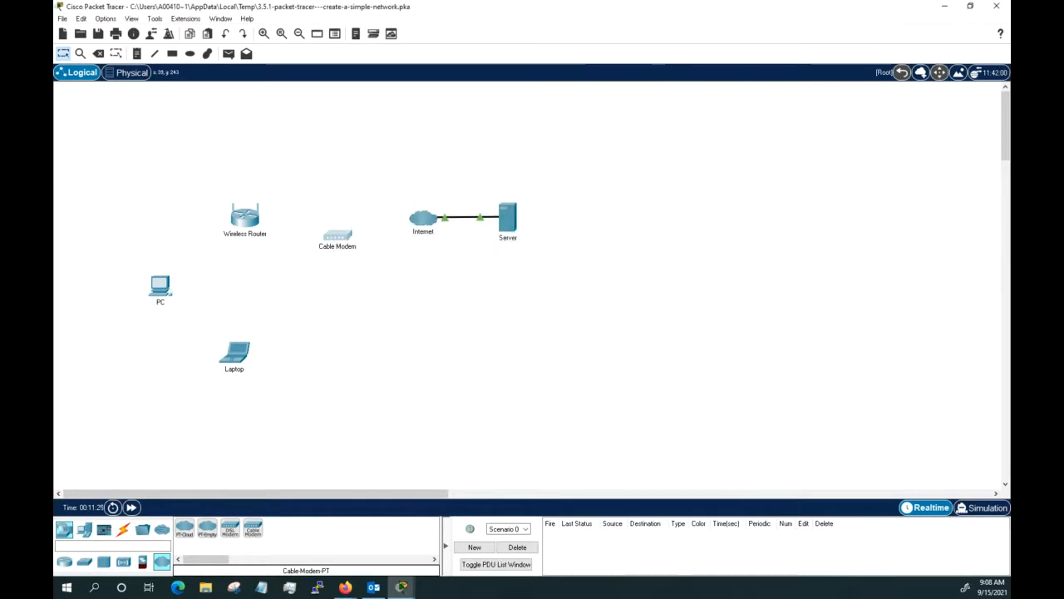
- Check the activity's completion status and move the PC above the Wireless Router
left_click_drag(55, 187, 496, 73)
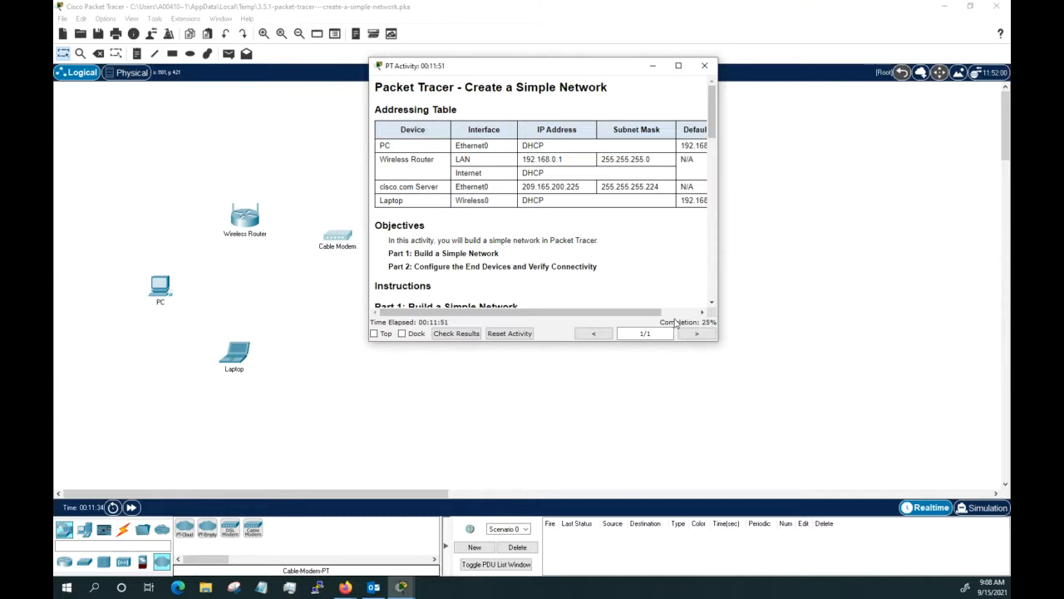
left_click_drag(568, 67, 55, 158)
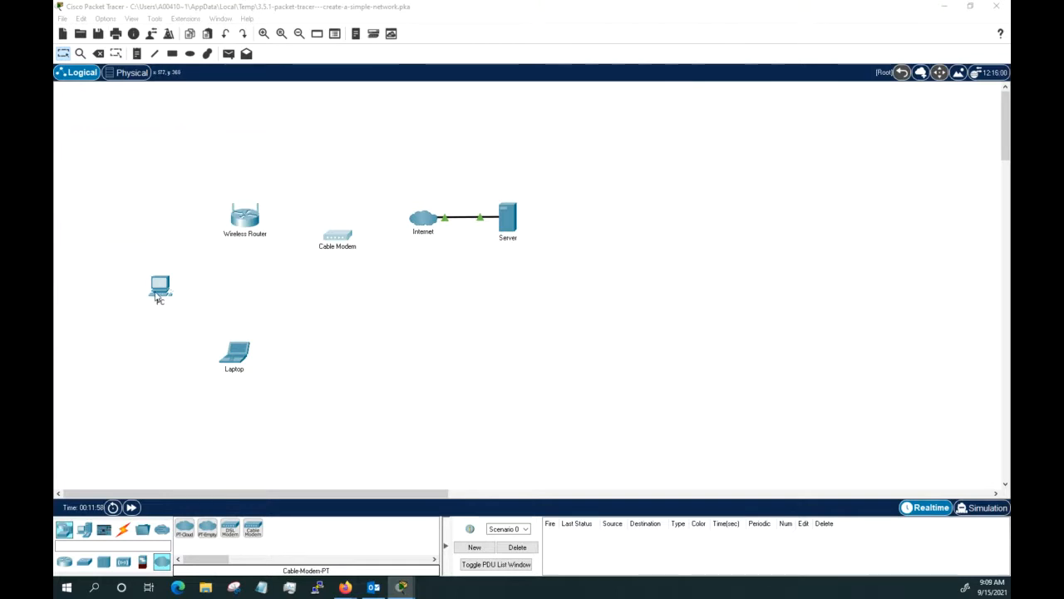
left_click_drag(158, 289, 170, 153)
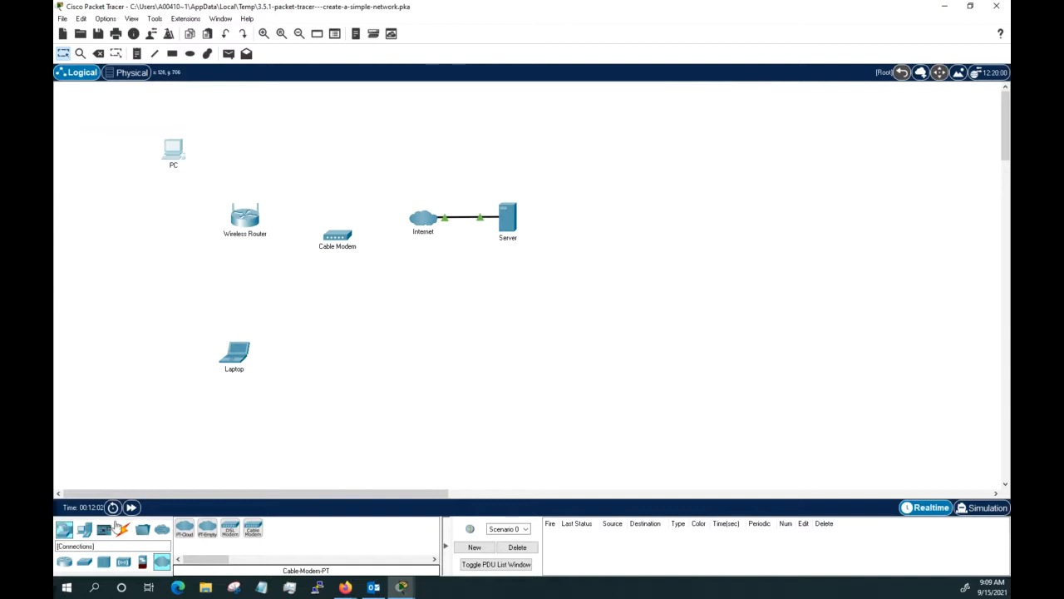
- Connect the PC's FastEthernet0 port to the Wireless Router's GigabitEthernet 1 port with a Copper Straight-Through cable
left_click(122, 532)
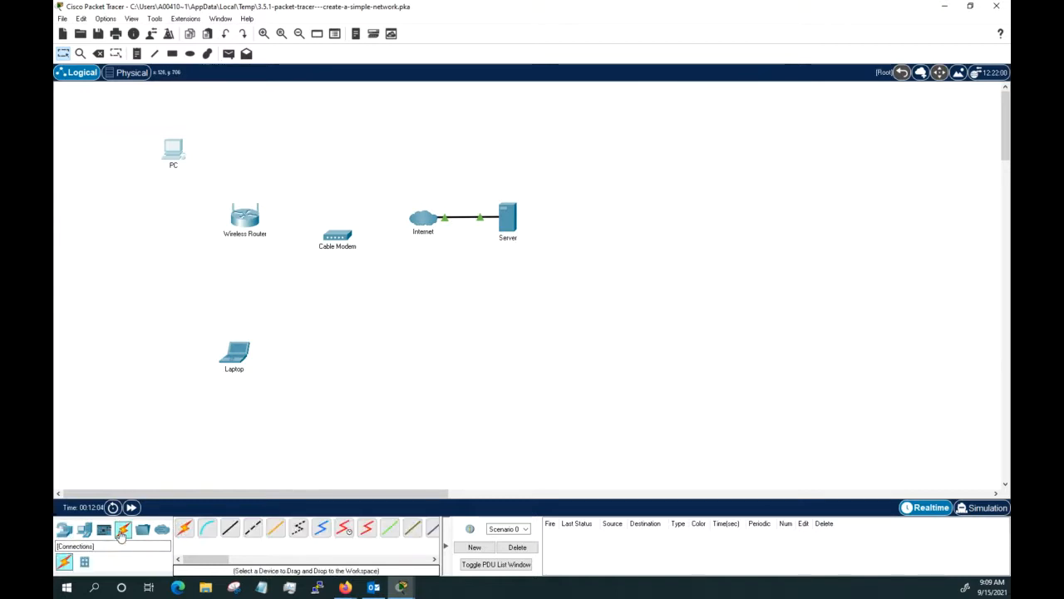
left_click(230, 532)
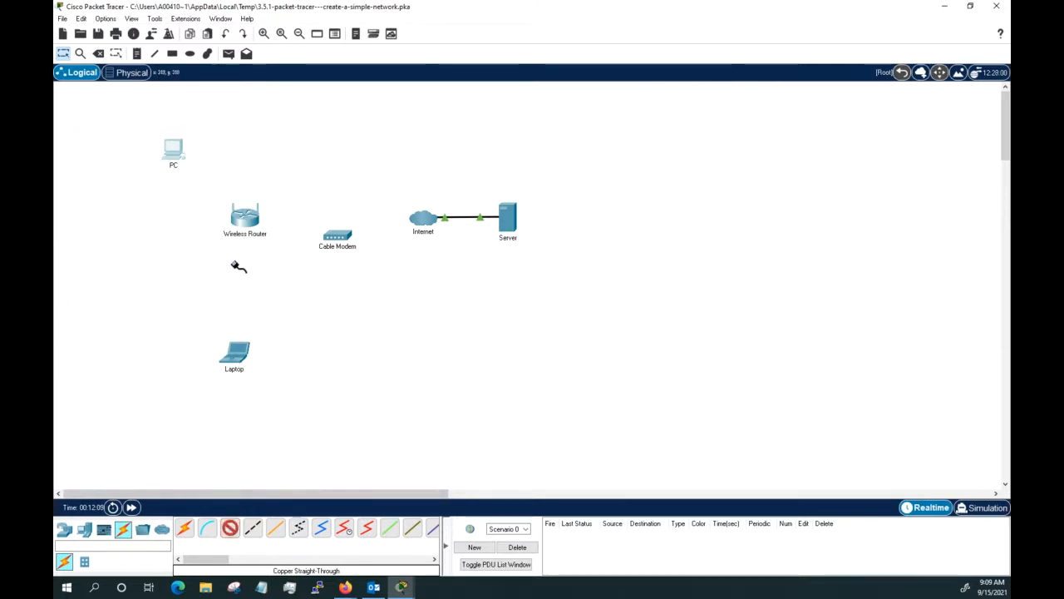
left_click(176, 153)
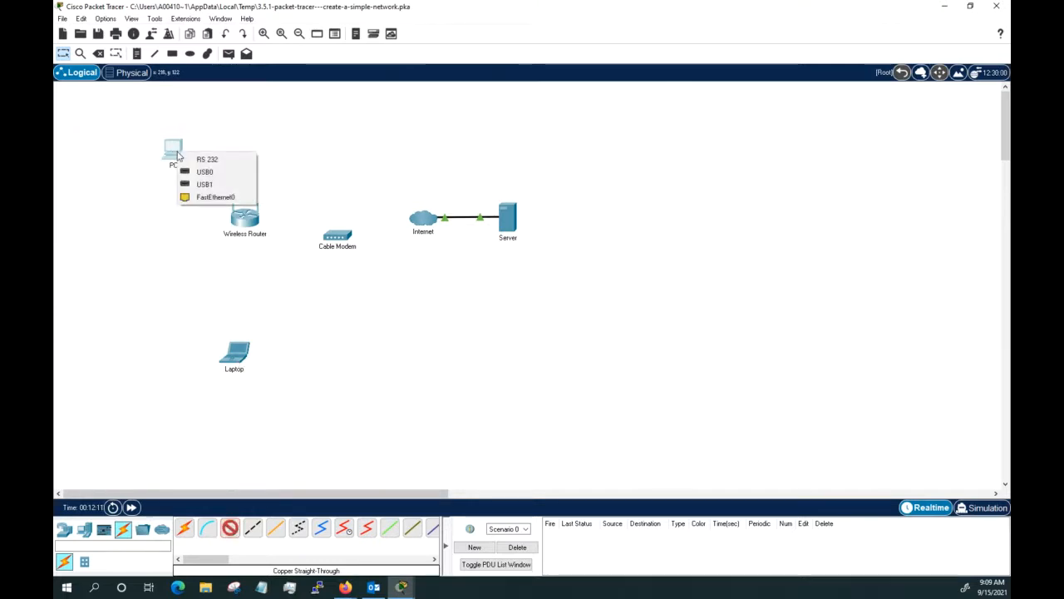
left_click(201, 198)
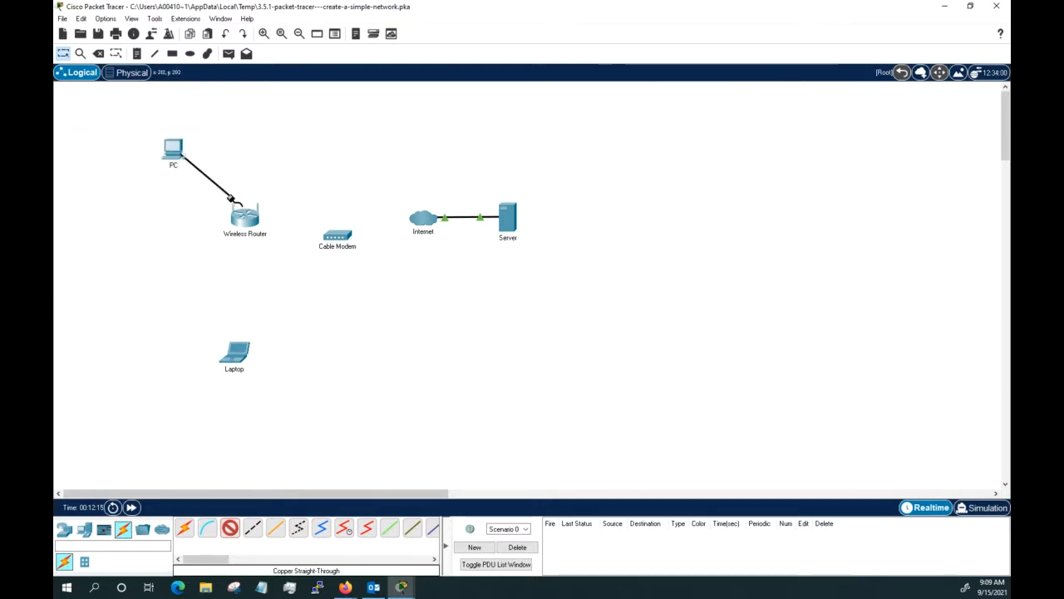
left_click(246, 221)
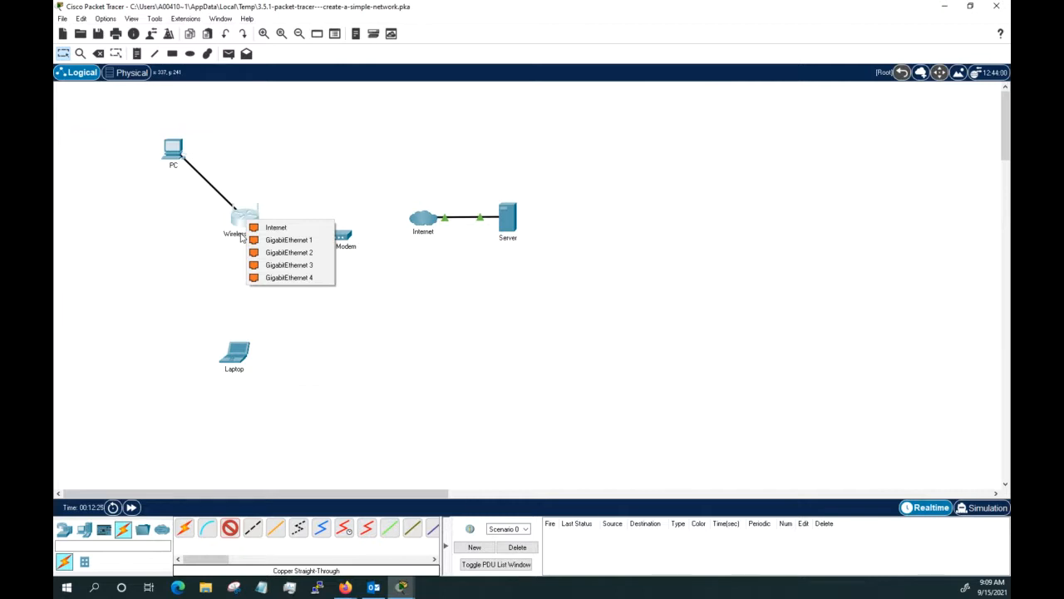
left_click(274, 239)
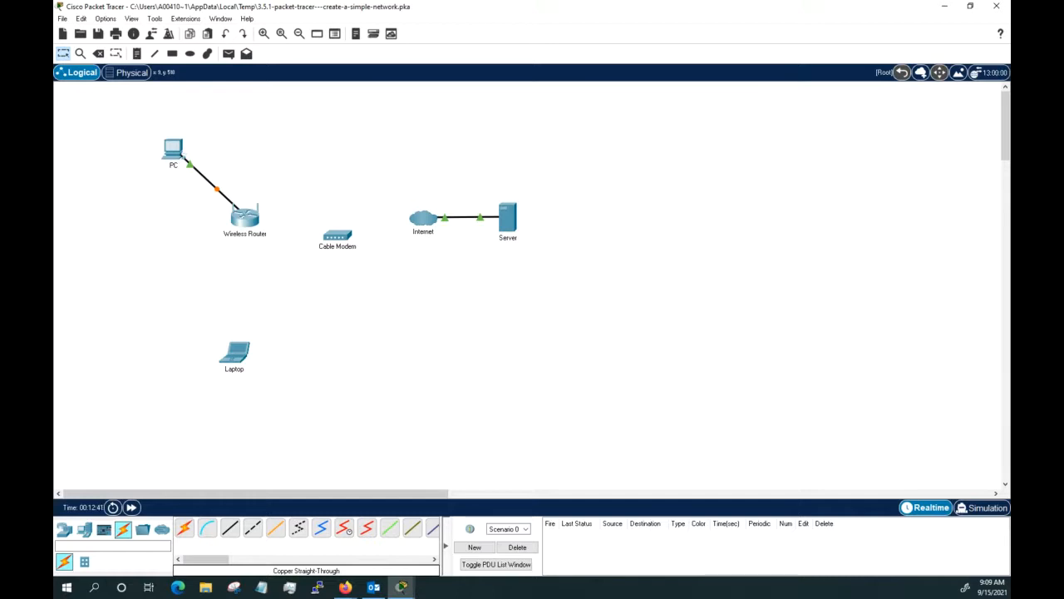
- Connect the Wireless Router's Internet port to the Cable Modem's Port 1 with a Copper Cross-Over cable
left_click(254, 532)
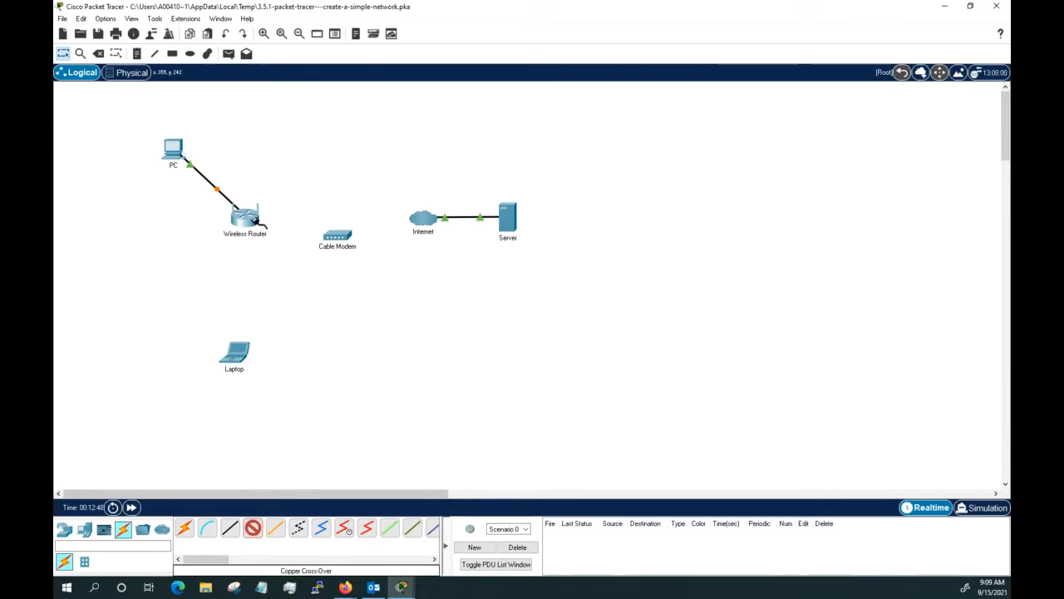
left_click(257, 222)
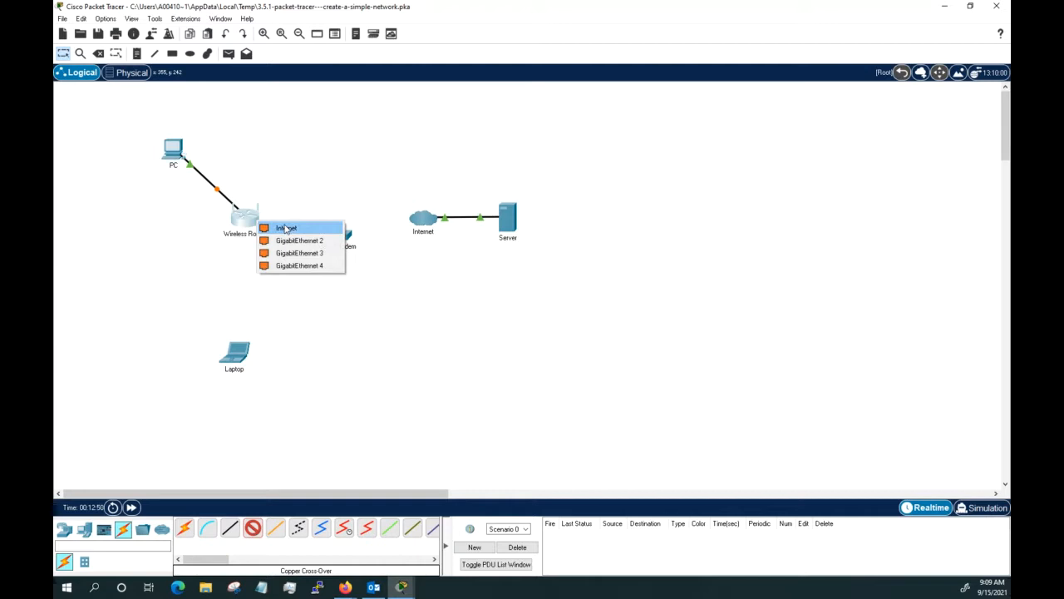
left_click(286, 228)
left_click(333, 239)
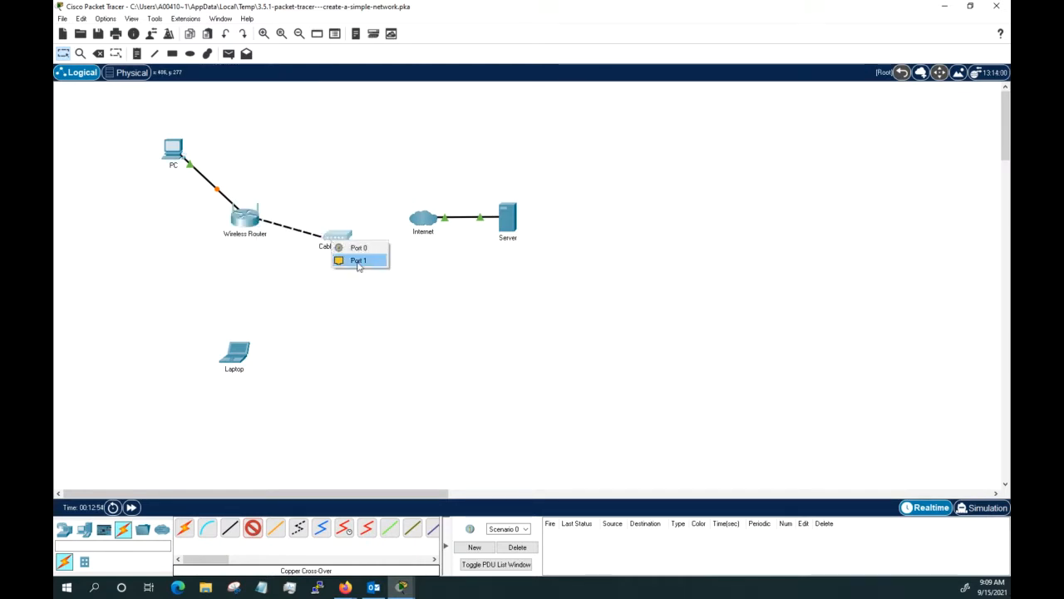
left_click(359, 261)
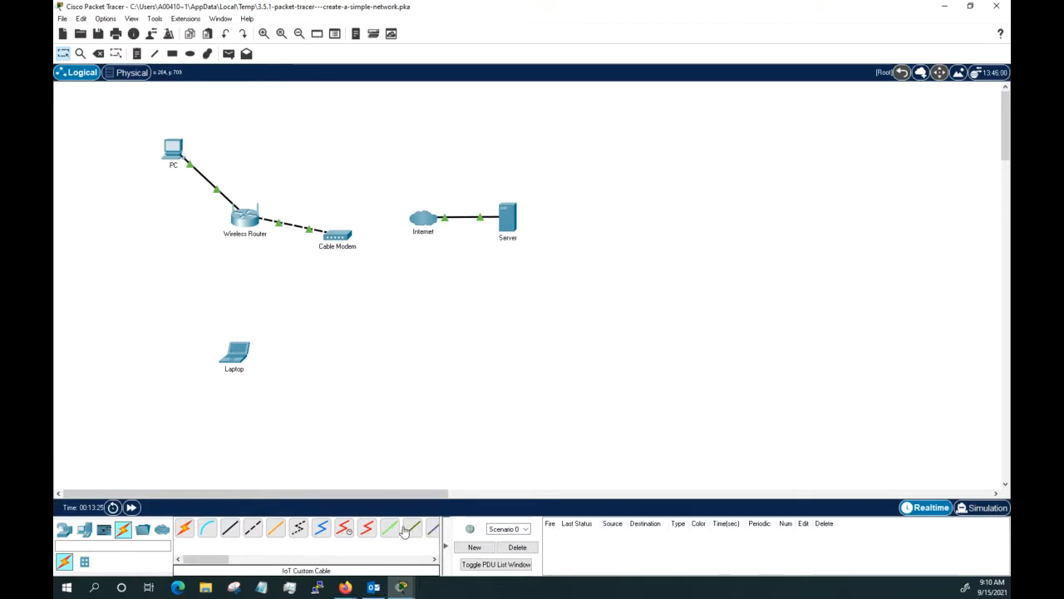
- Connect the Cable Modem's Port 0 to the Internet cloud's Coaxial7 port with a Coaxial cable
left_click(321, 536)
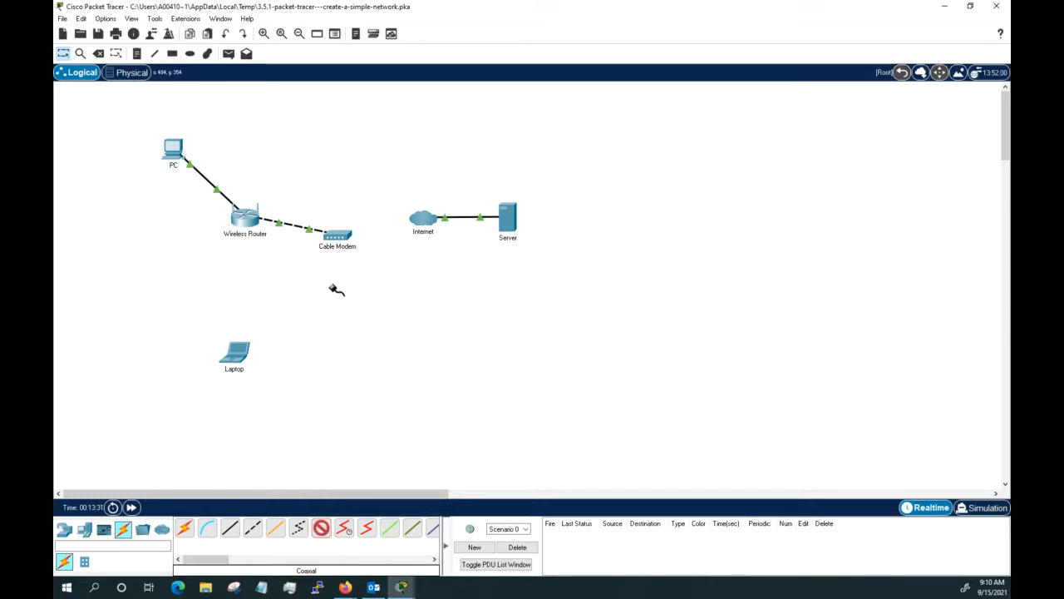
left_click(340, 237)
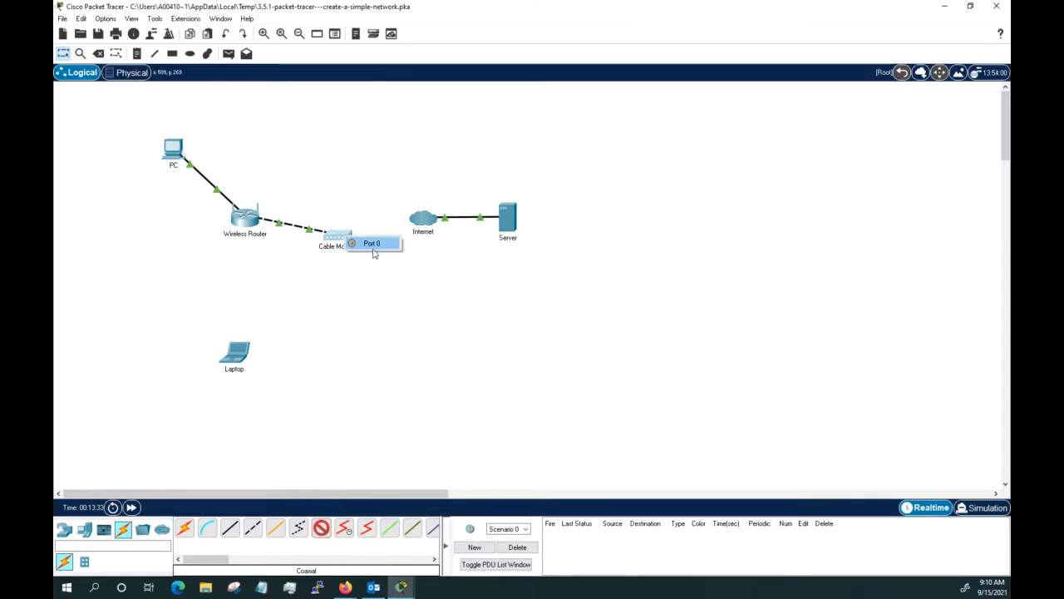
left_click(377, 245)
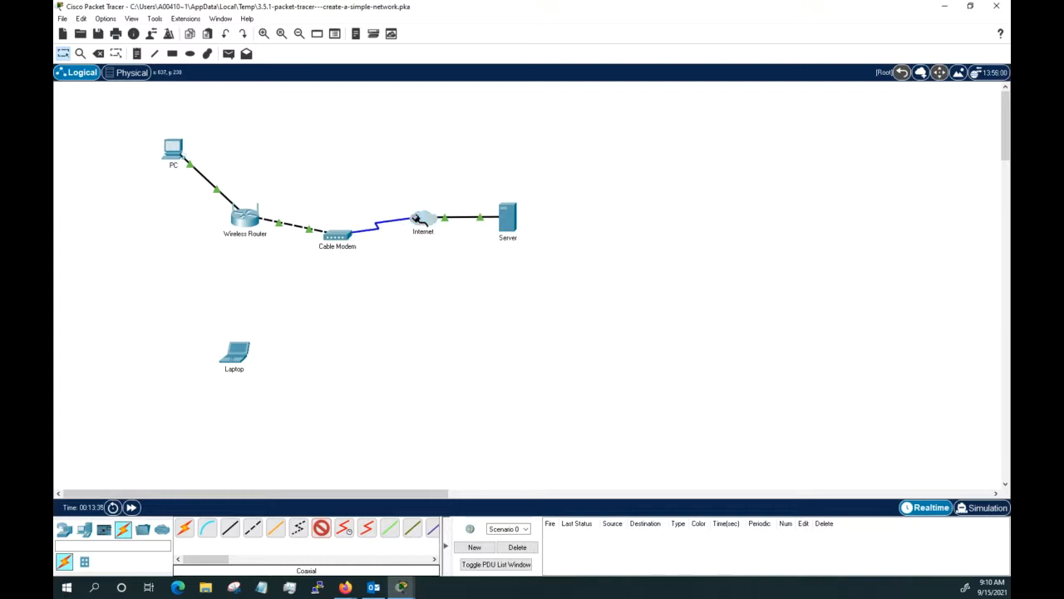
left_click(416, 218)
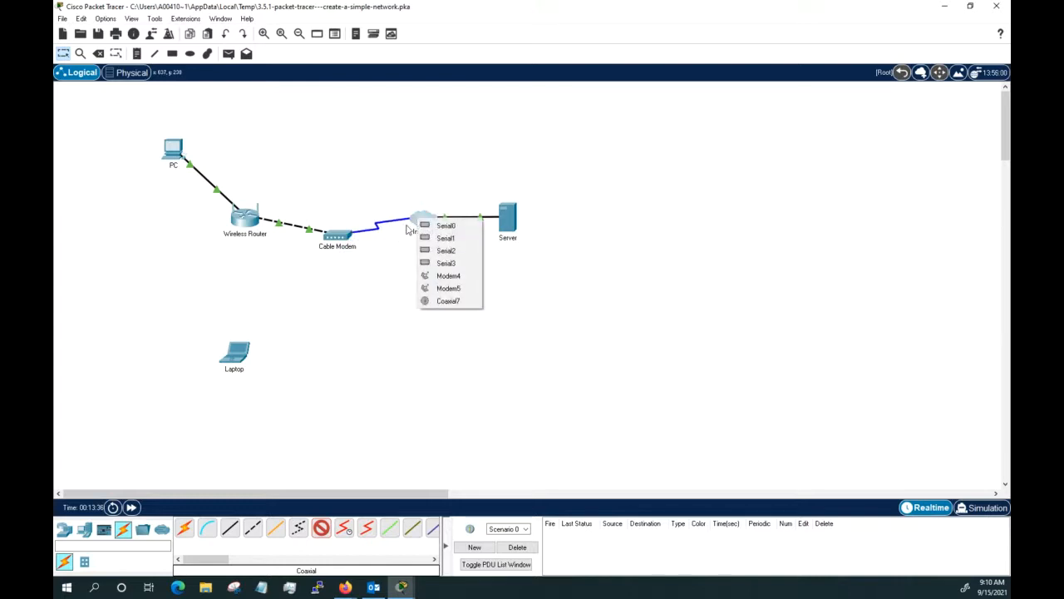
left_click(455, 303)
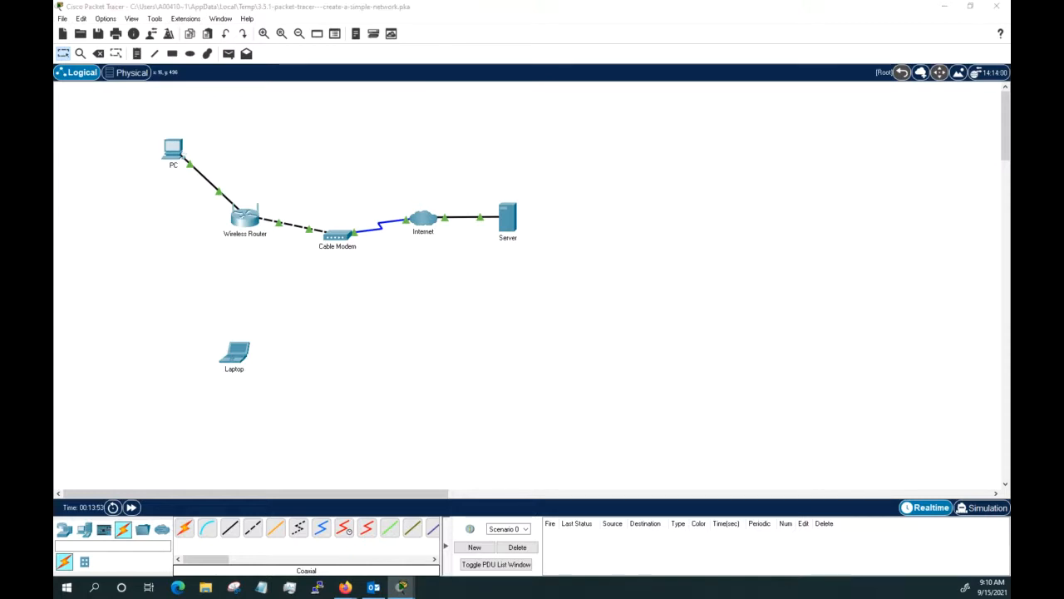
- Review the activity instructions, then set the PC's FastEthernet0 IPv4 configuration to DHCP and close its IP Configuration
left_click_drag(55, 55, 449, 73)
left_click(582, 74)
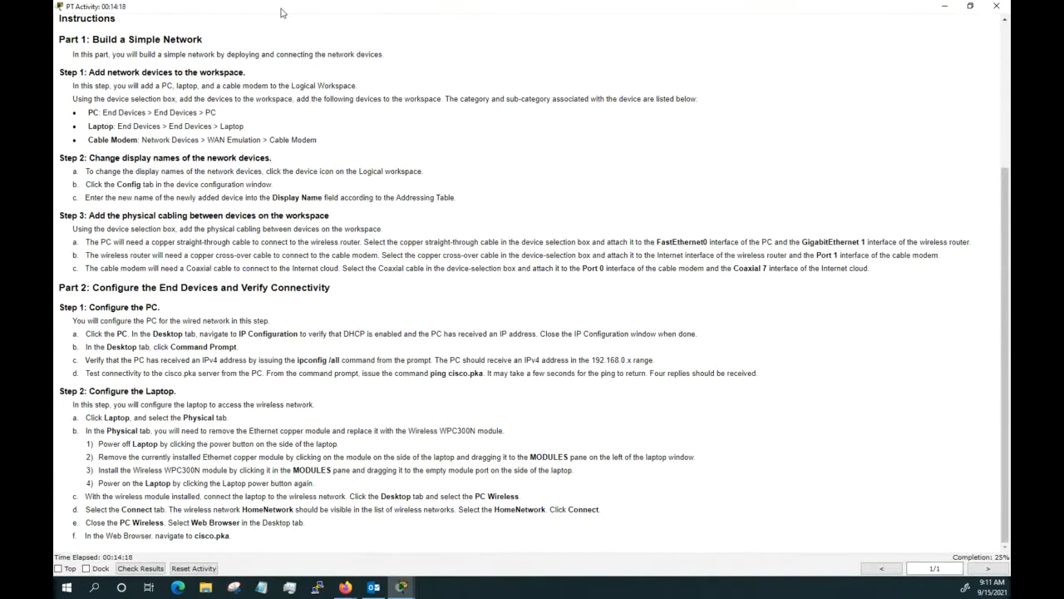
left_click_drag(282, 10, 54, 33)
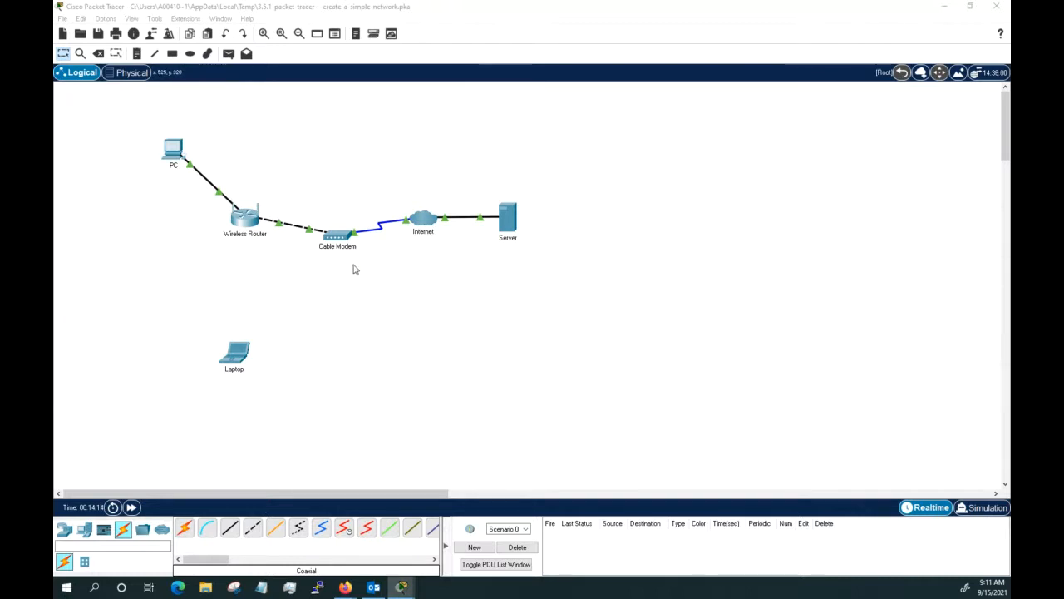
left_click(174, 148)
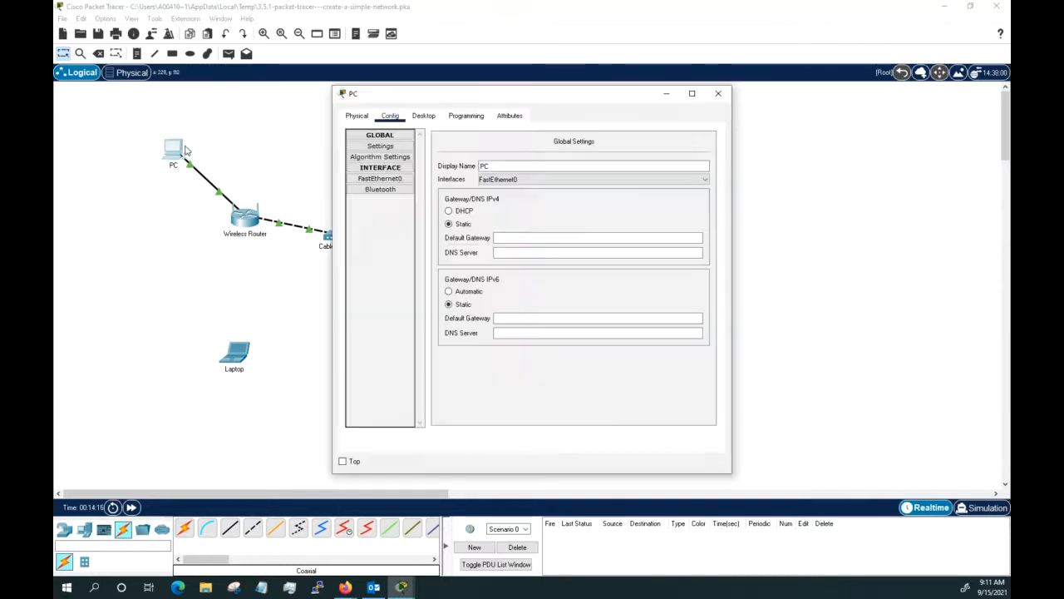
left_click(423, 115)
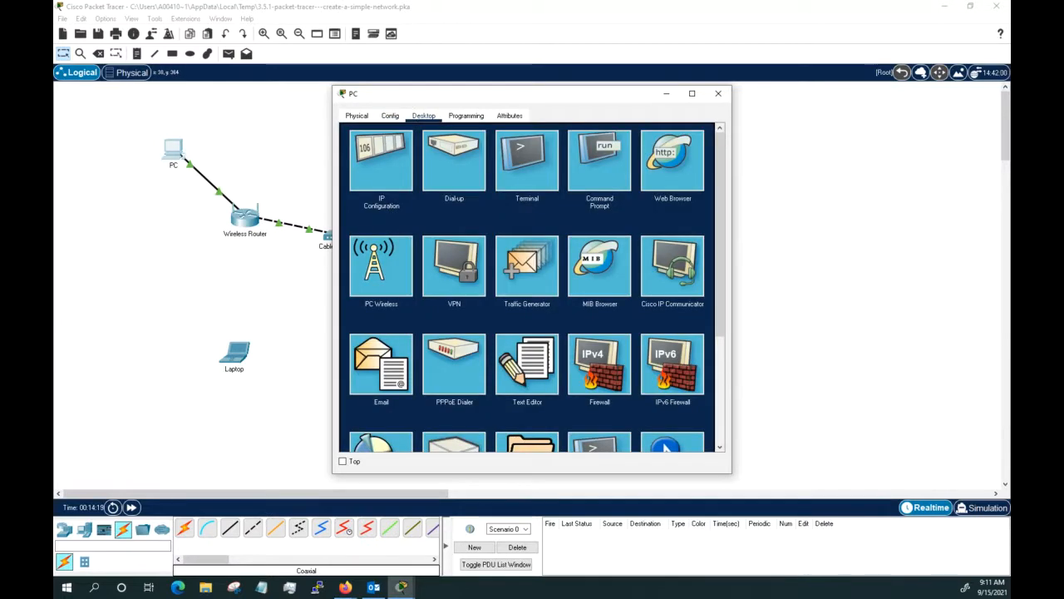
left_click(371, 162)
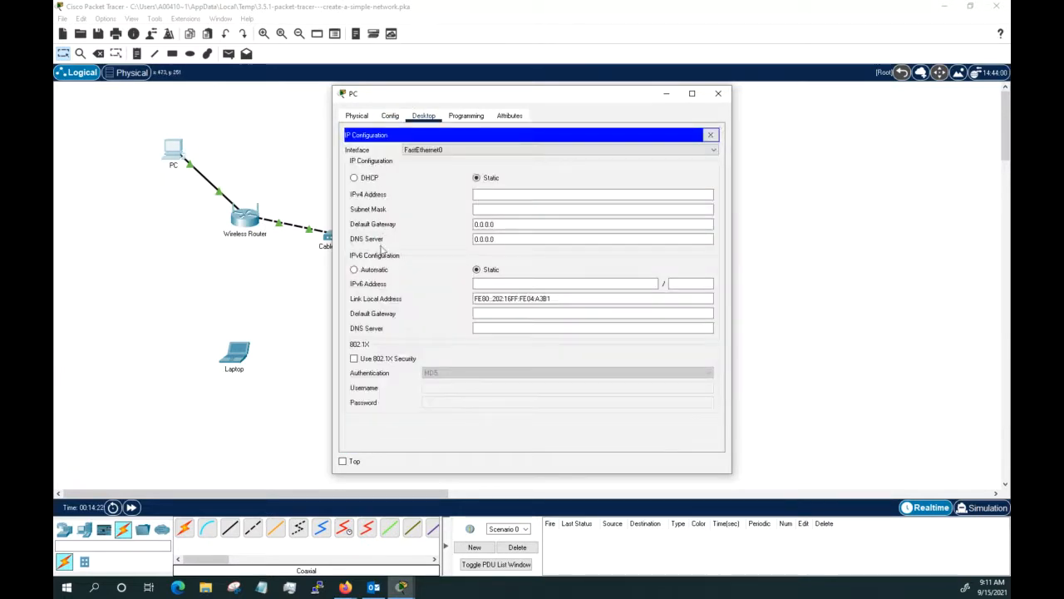
left_click(354, 178)
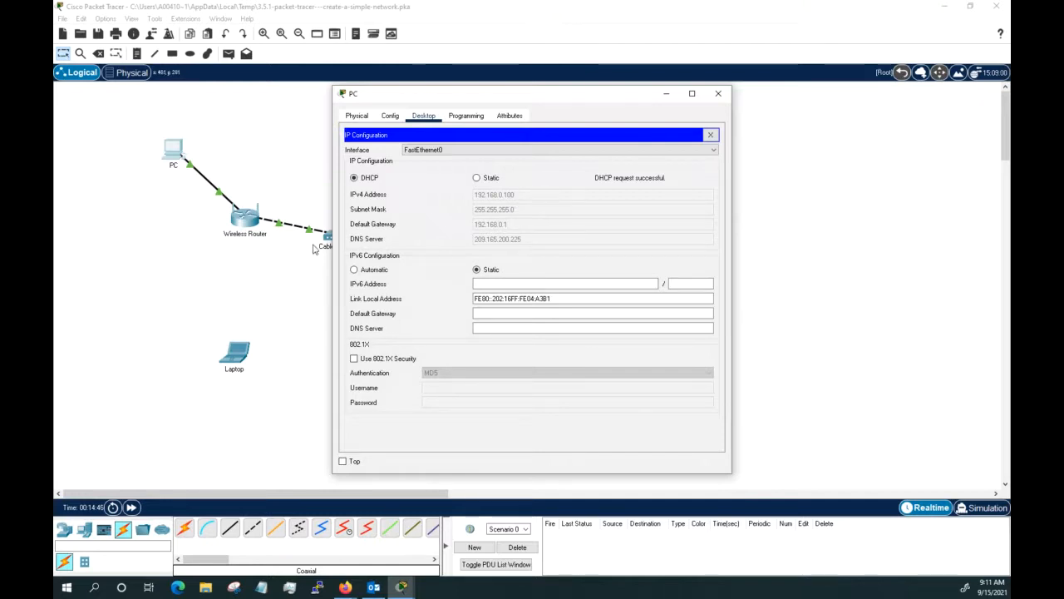
left_click(710, 134)
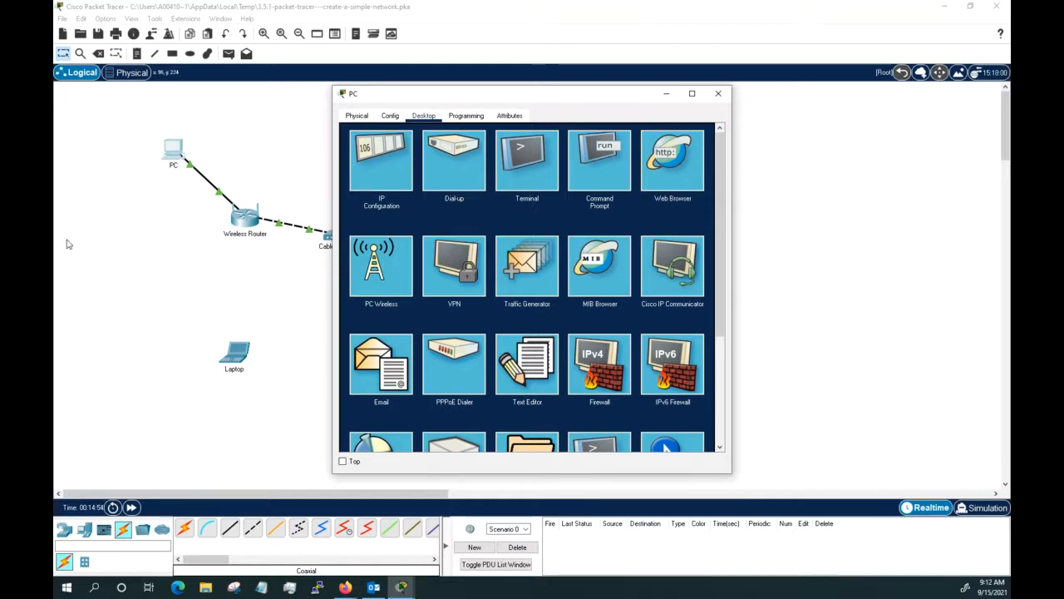
- Run ipconfig /all in the PC's Command Prompt to check its addressing, and close the prompt
left_click(590, 164)
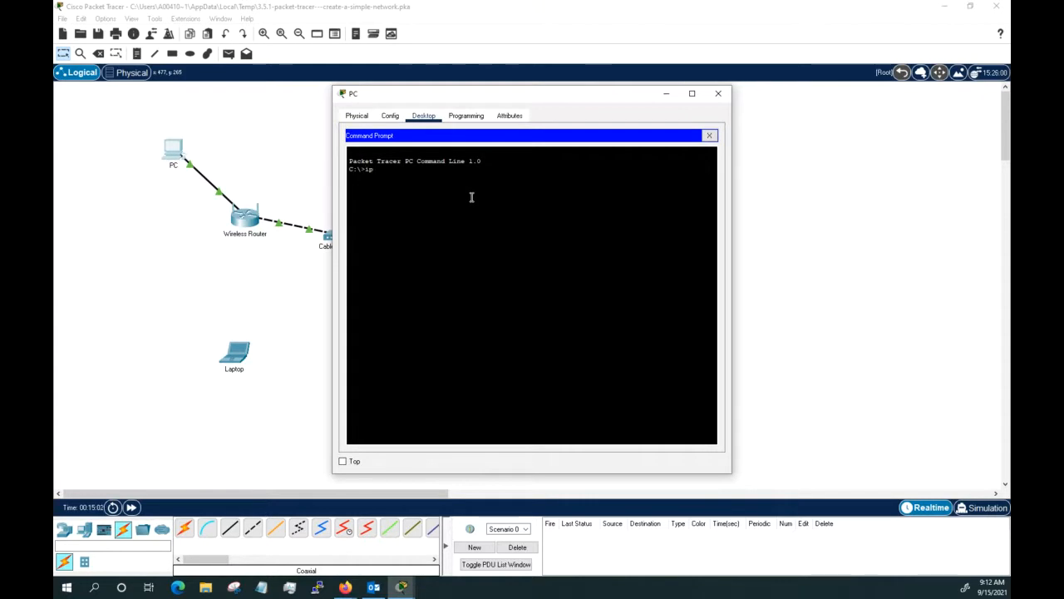
type("config /all")
key("Return")
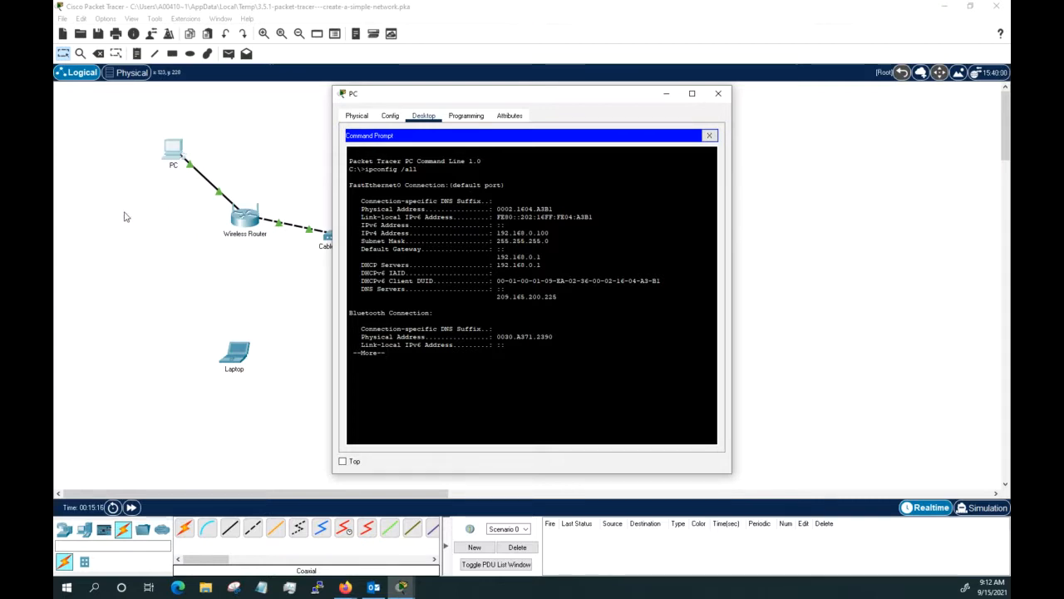
left_click(710, 136)
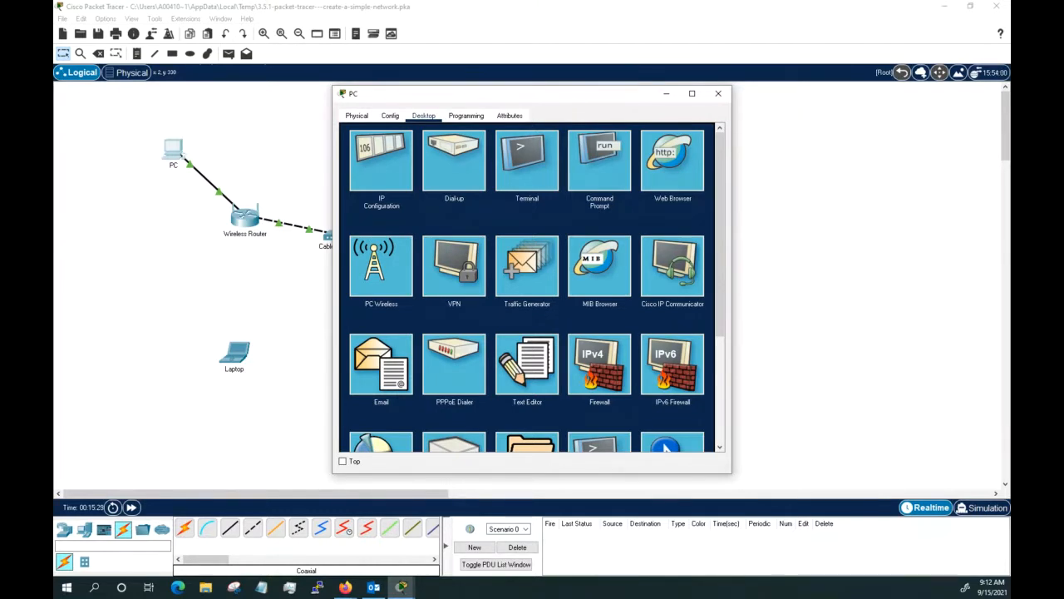
- Test connectivity by pinging cisco.pka from the PC's Command Prompt, and close the PC's window
left_click(599, 185)
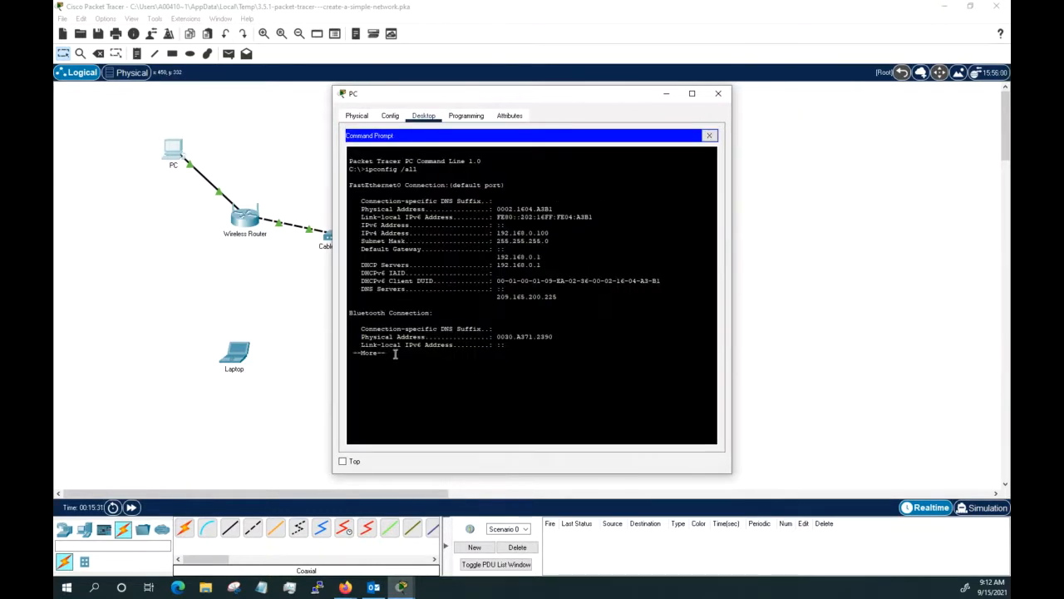
key("Return")
key("Return")
key("Return")
type("ping c")
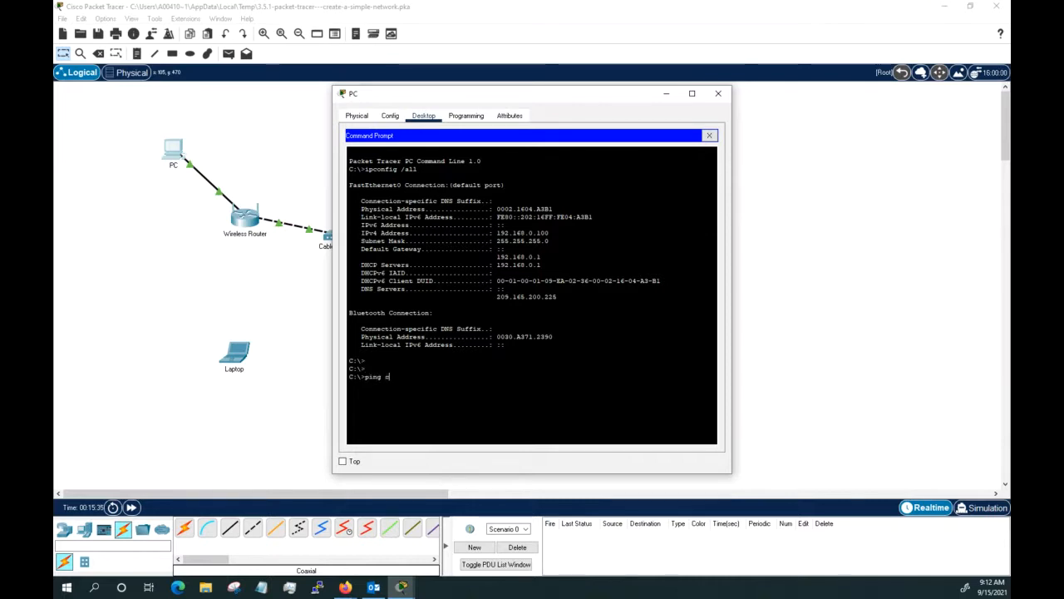
type("isco.pka")
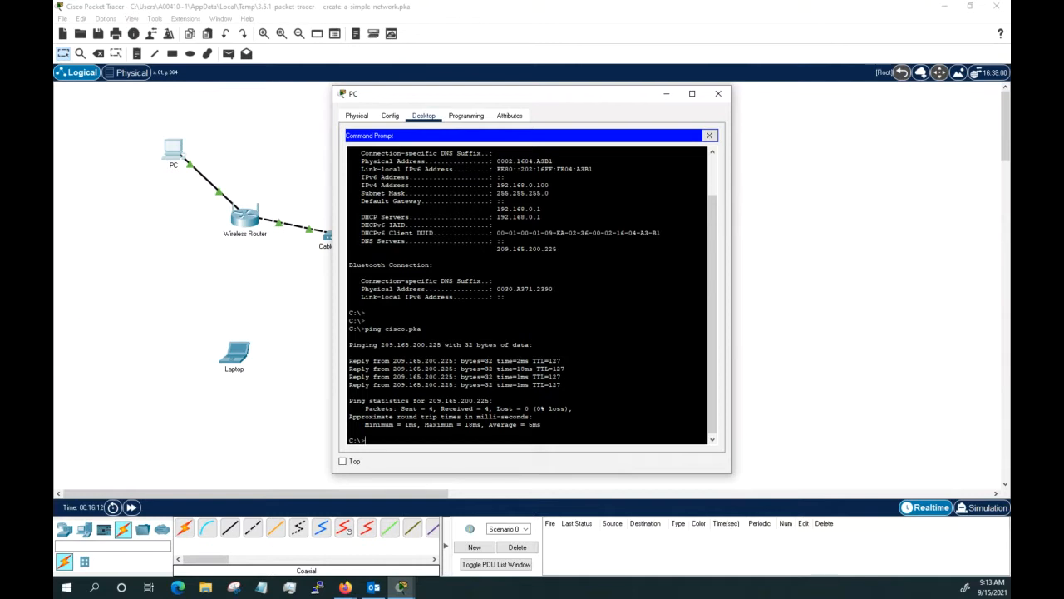
left_click_drag(55, 31, 474, 39)
left_click(607, 35)
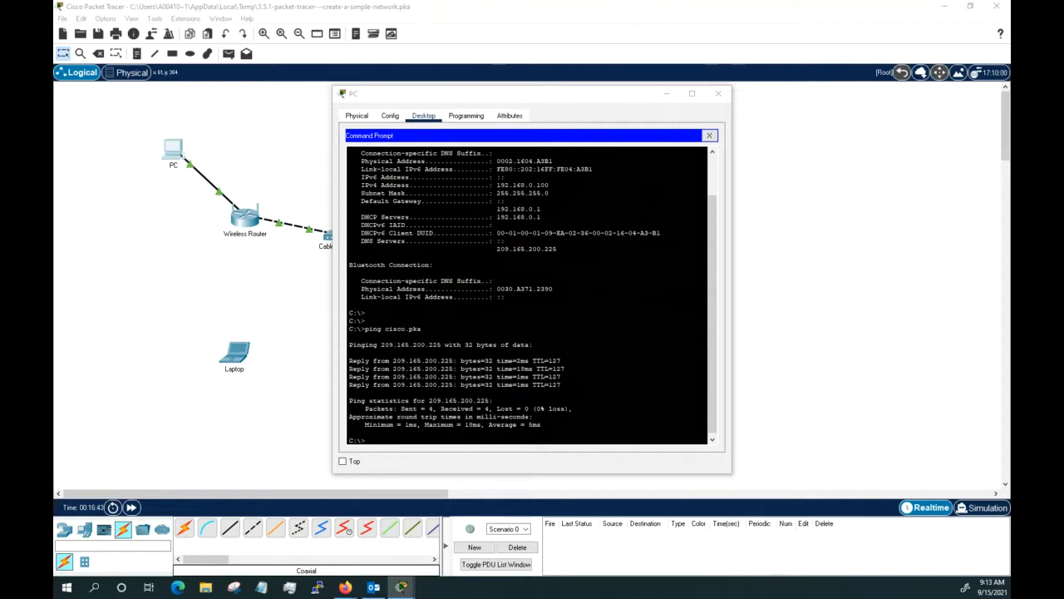
left_click(712, 98)
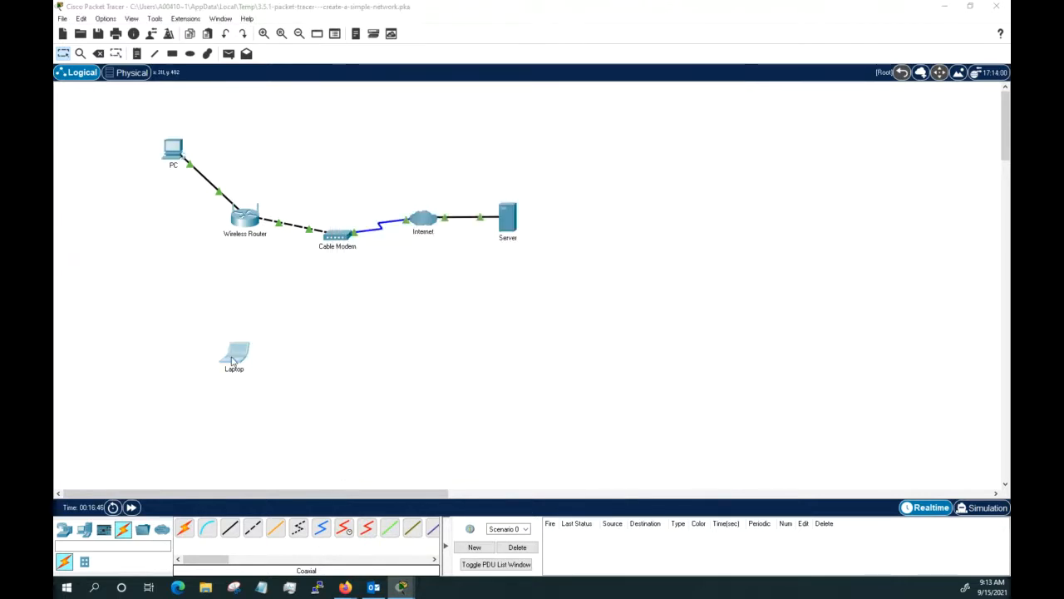
- Swap the Laptop's Ethernet module for the WPC300N wireless module while it is powered off, and power it back on
left_click(234, 357)
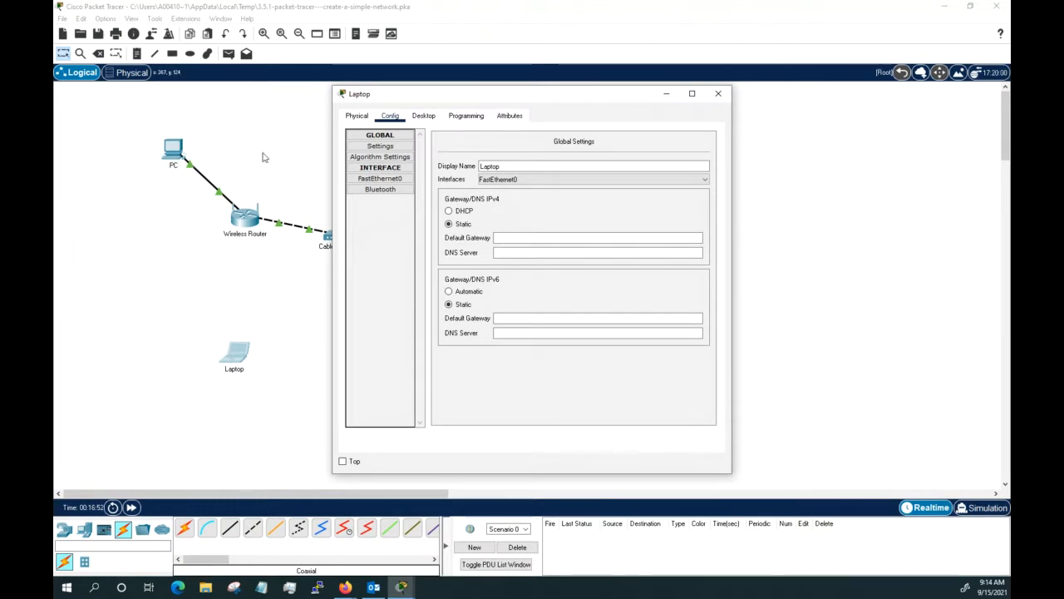
left_click(357, 116)
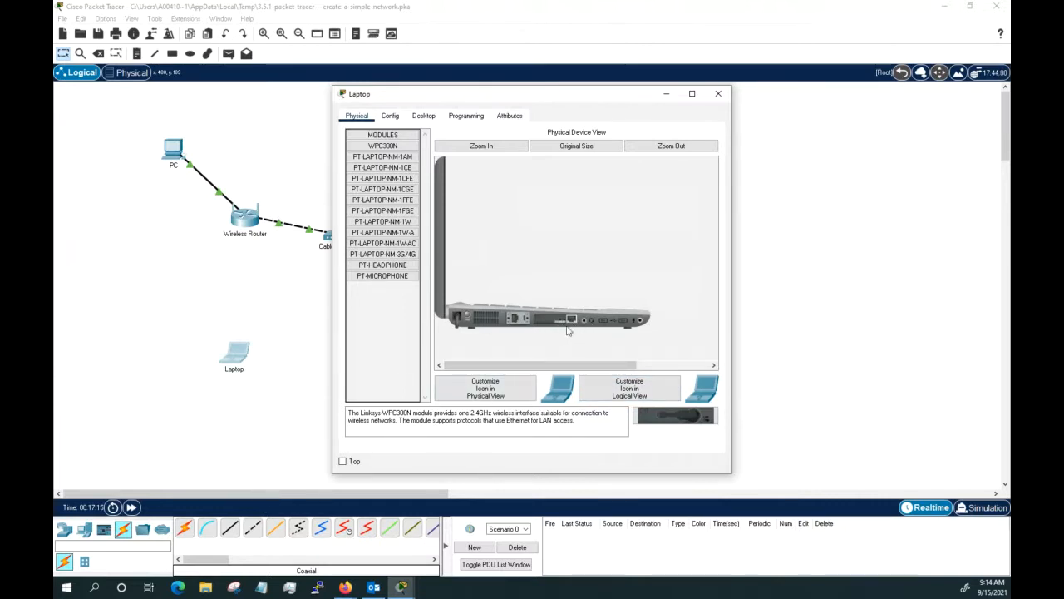
left_click(367, 136)
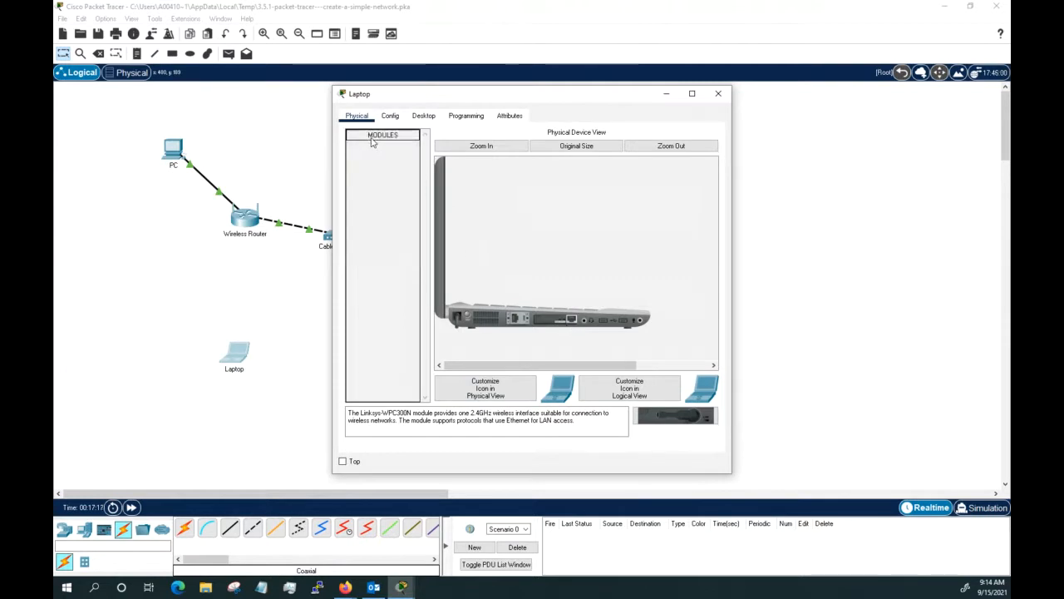
left_click_drag(517, 324, 386, 332)
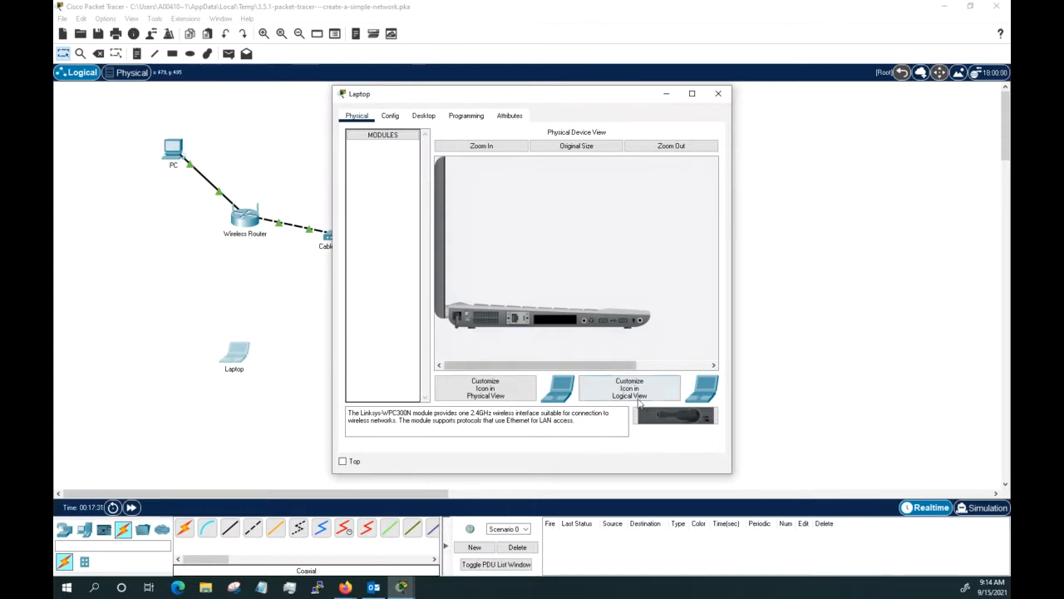
left_click_drag(664, 414, 562, 324)
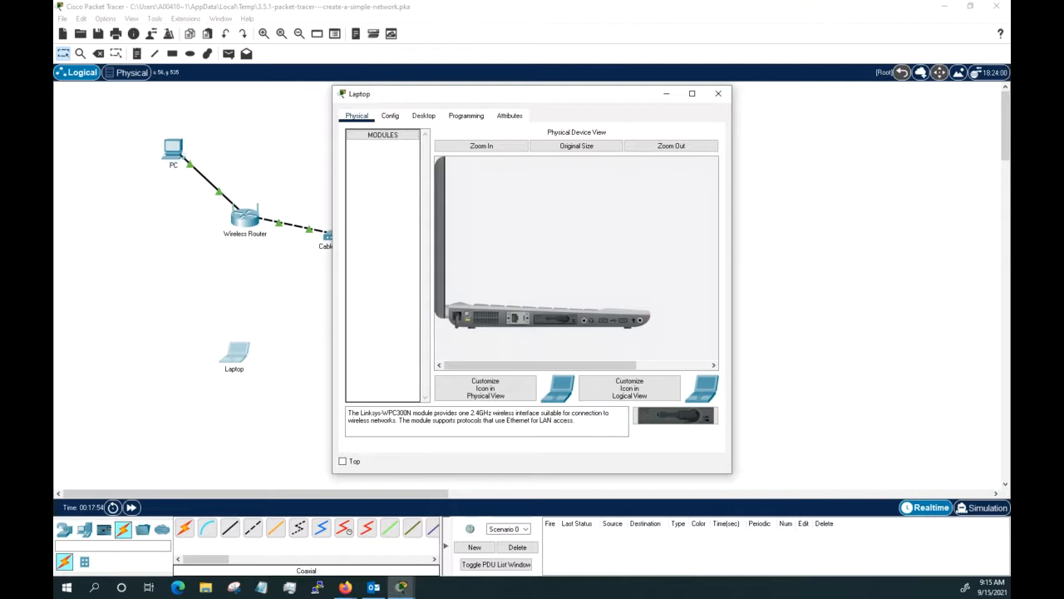
- Connect the Laptop to the HomeNetwork wireless network using PC Wireless
left_click(423, 117)
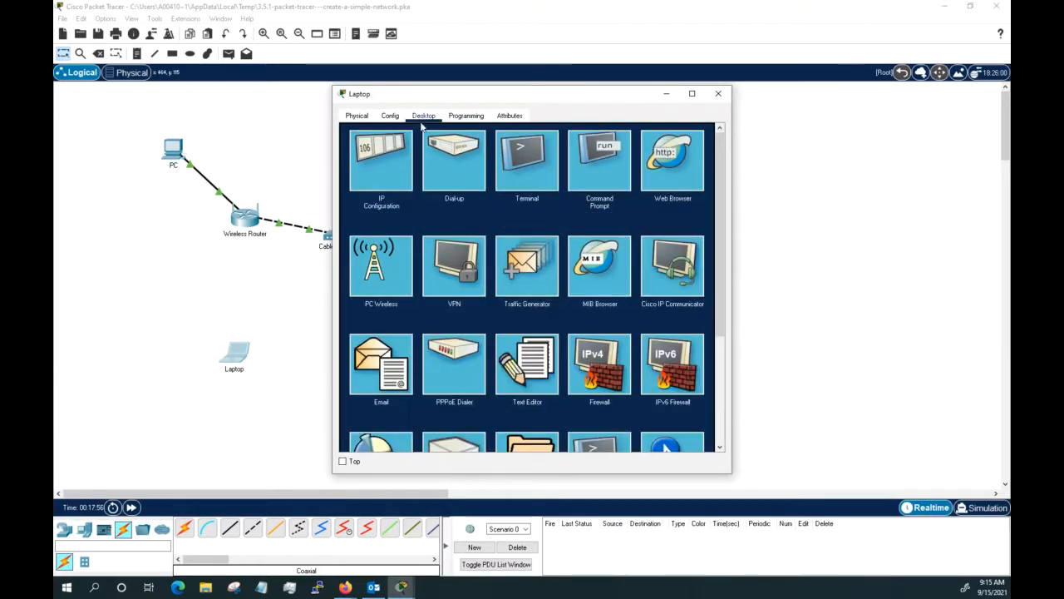
left_click(397, 272)
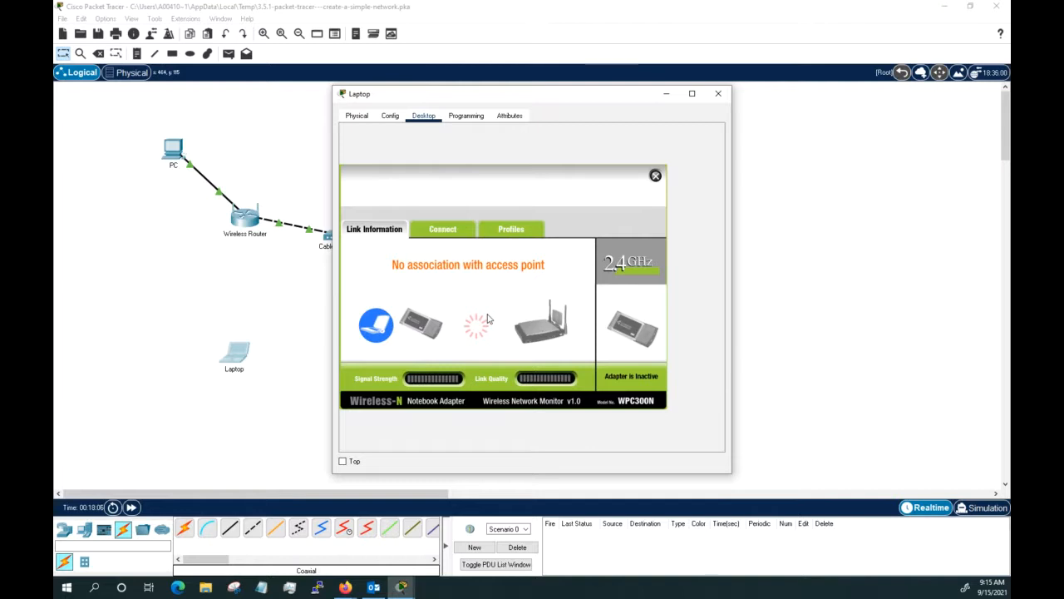
left_click(442, 229)
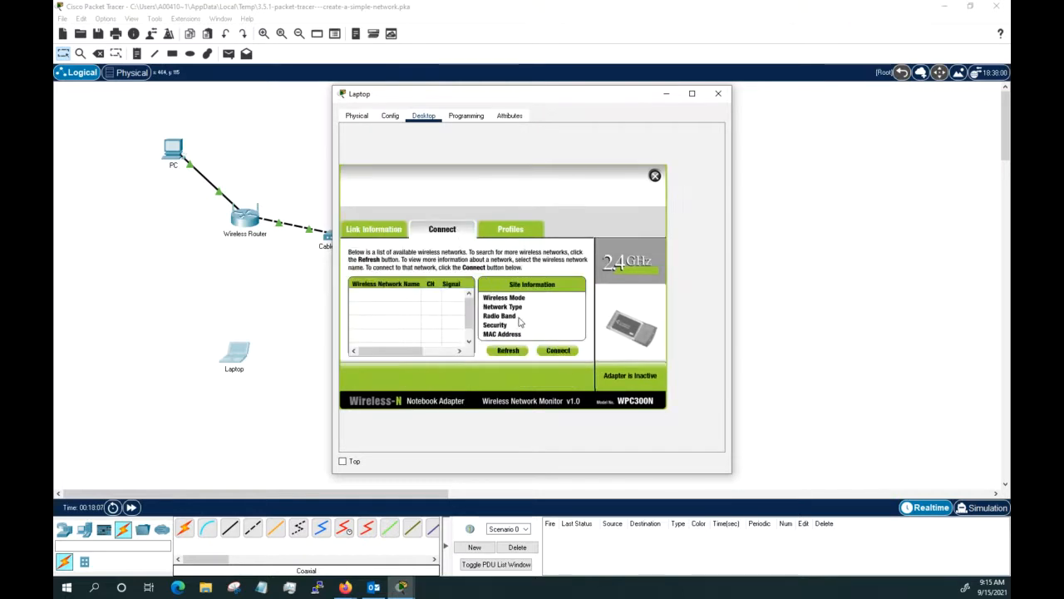
left_click(512, 350)
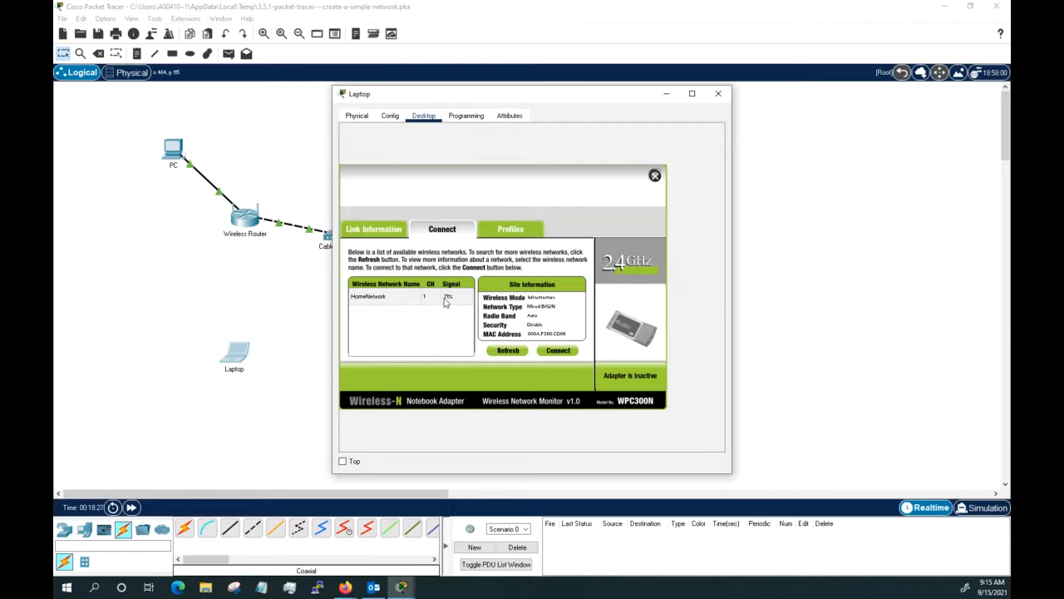
left_click(387, 299)
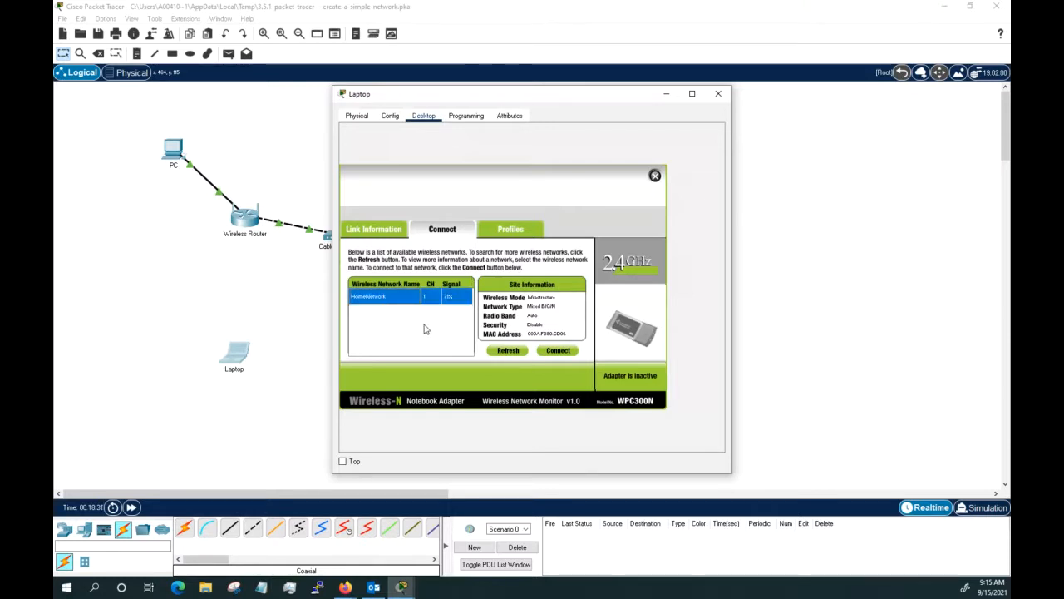
left_click(555, 352)
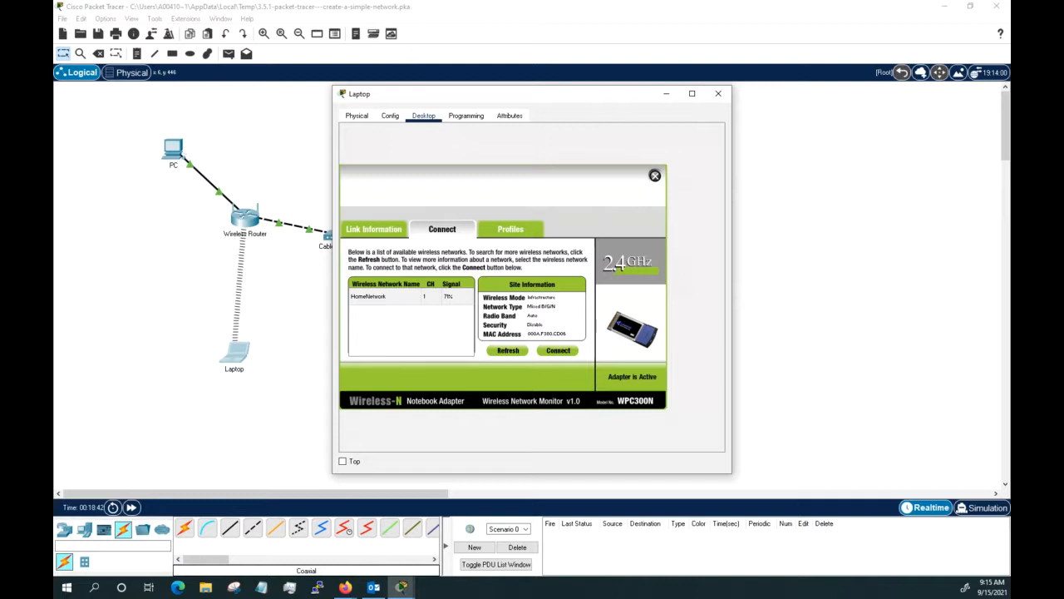
- Close PC Wireless on the Laptop and browse to cisco.pka in its Web Browser
left_click(655, 175)
left_click(654, 178)
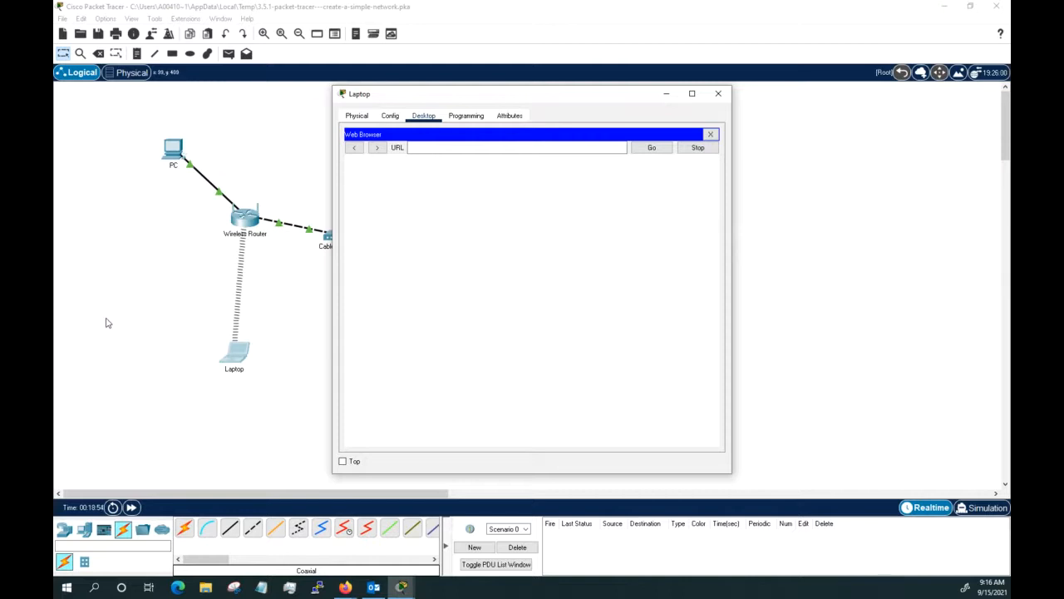
left_click(439, 147)
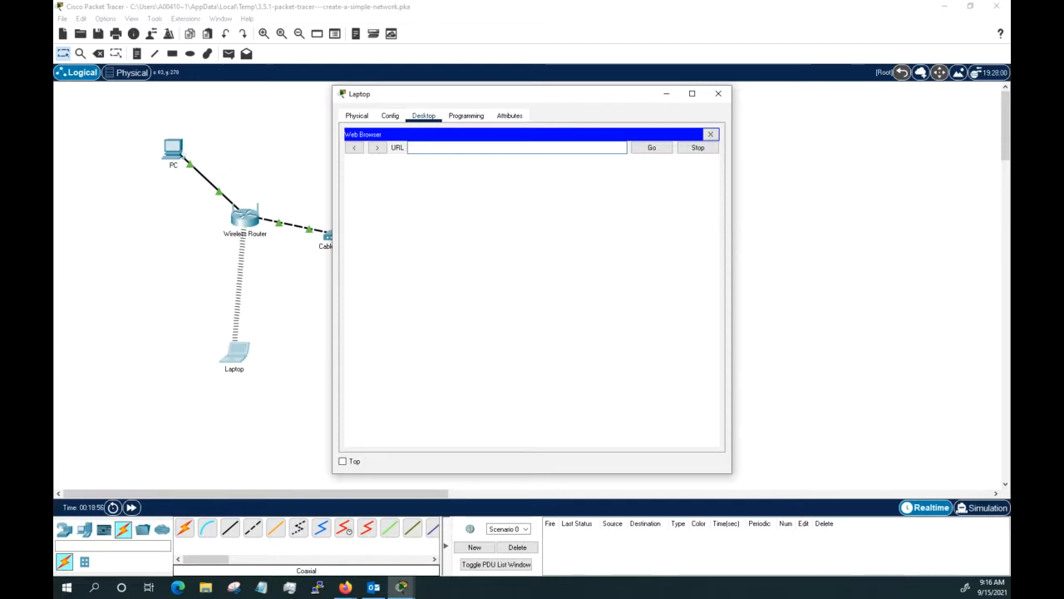
type("cisco")
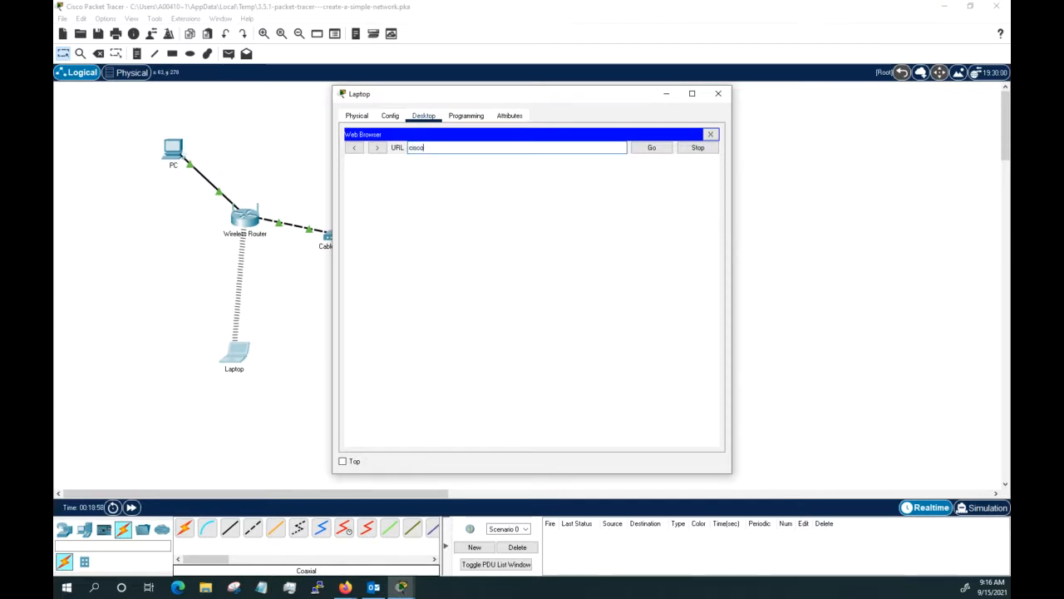
type(".pka")
key("Return")
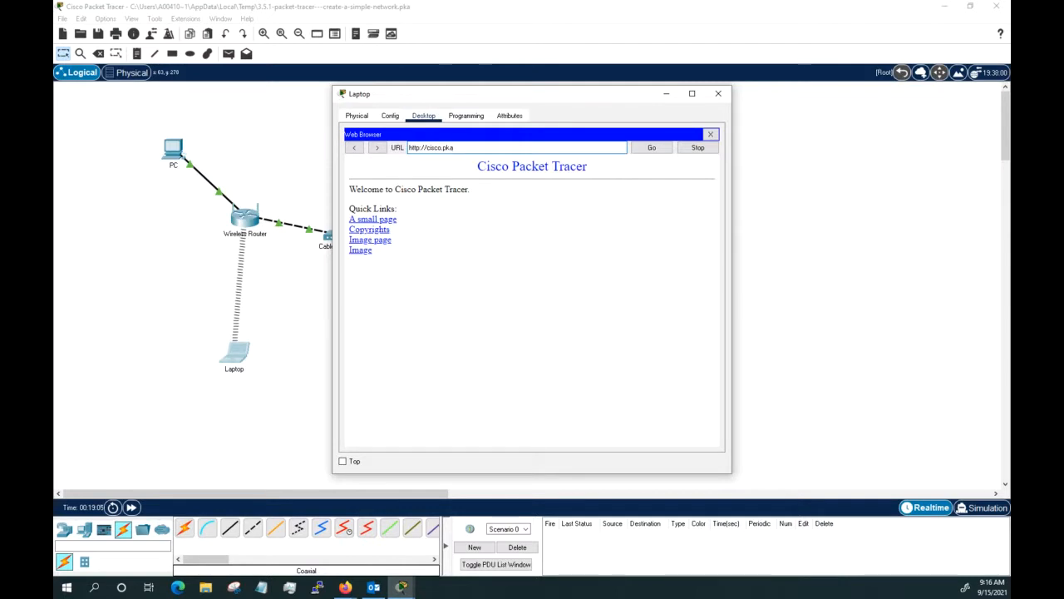
- Review the activity instructions in full view, minimize them and close the Laptop's window
left_click_drag(55, 42, 383, 69)
left_click(512, 68)
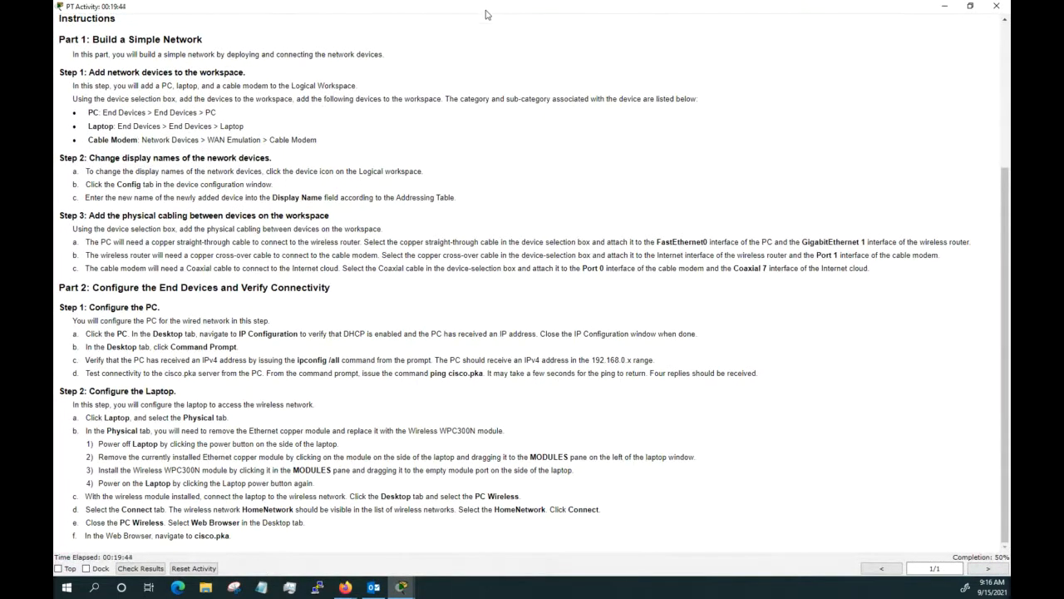
left_click(945, 5)
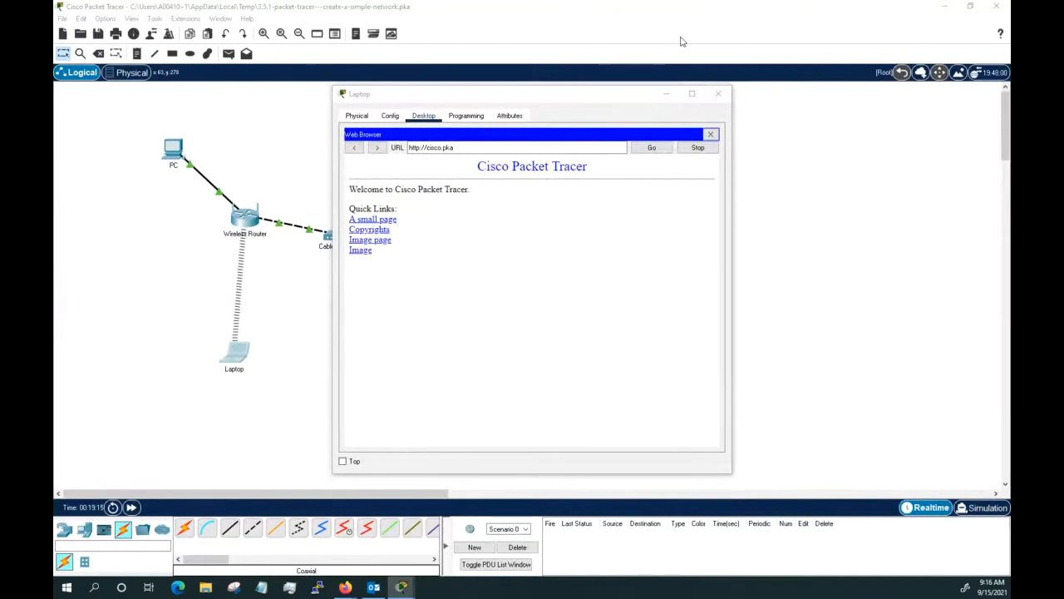
left_click(720, 95)
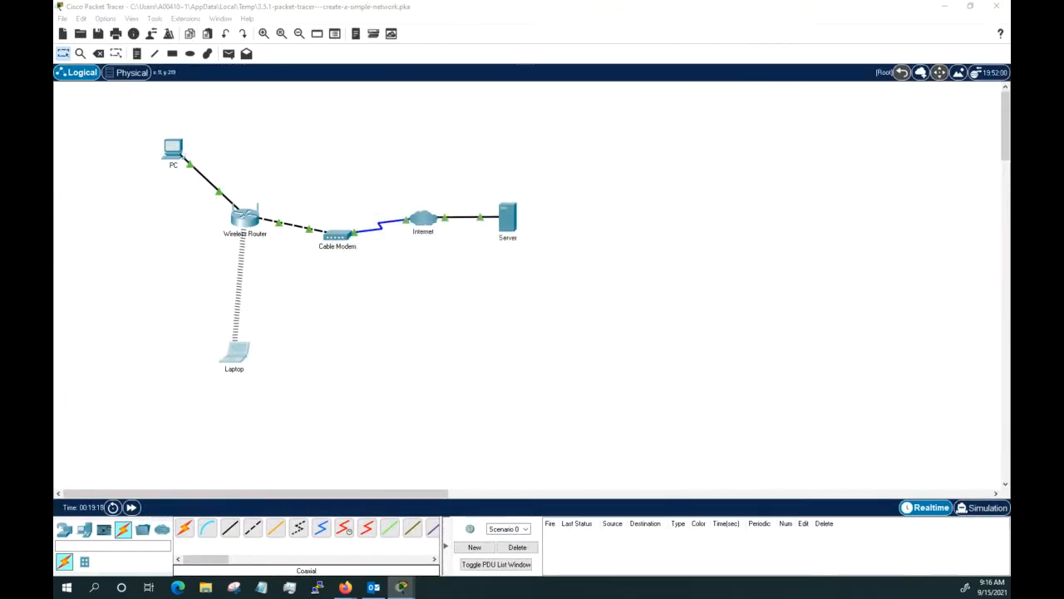
- Check the activity results, review the status of each assessment item, and return to the network workspace
left_click_drag(53, 92, 547, 78)
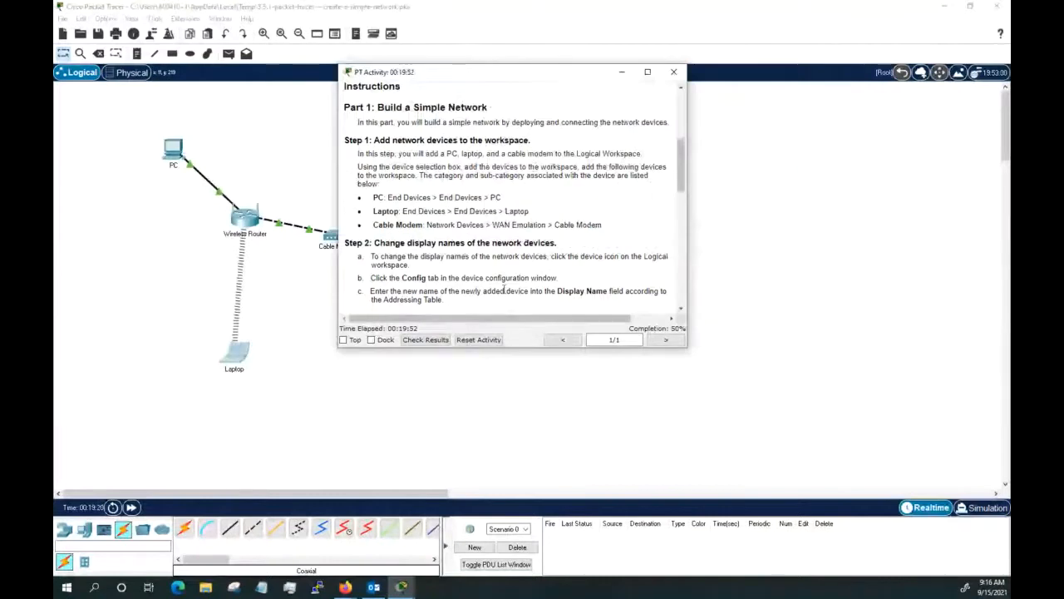
left_click(437, 341)
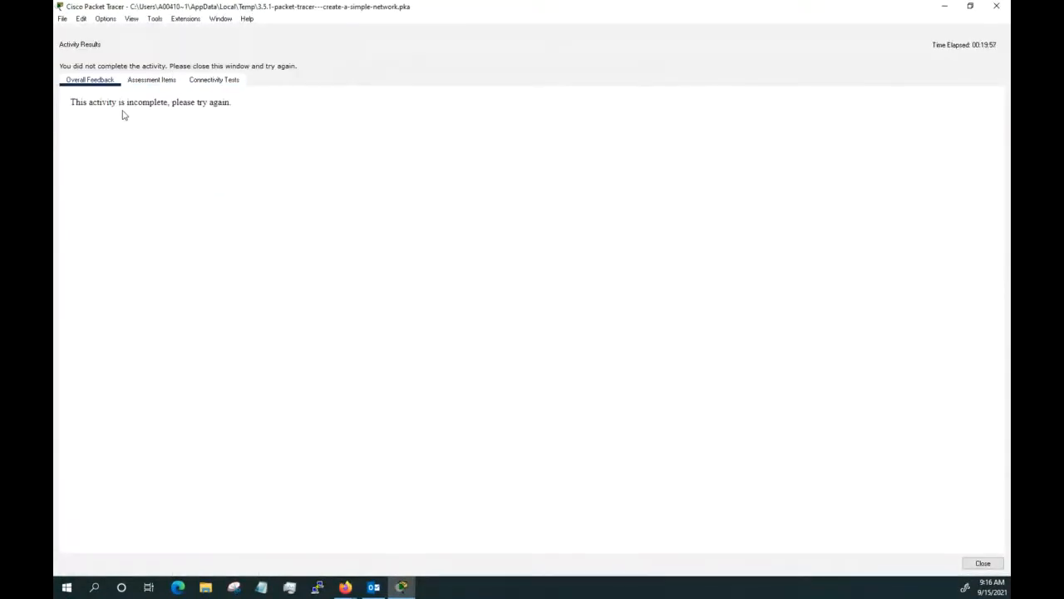
left_click(163, 81)
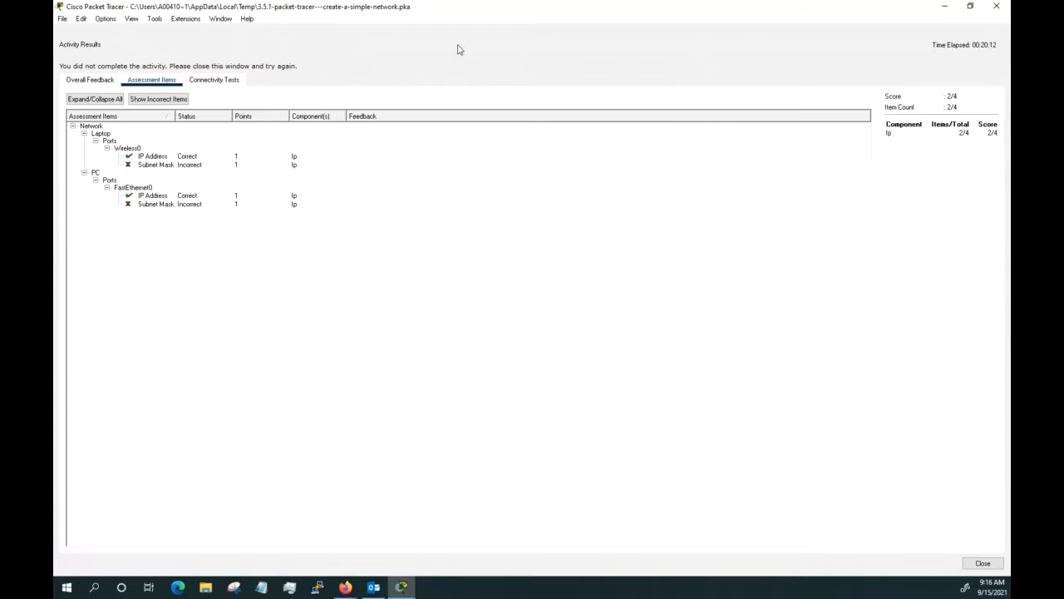
left_click_drag(474, 7, 536, 43)
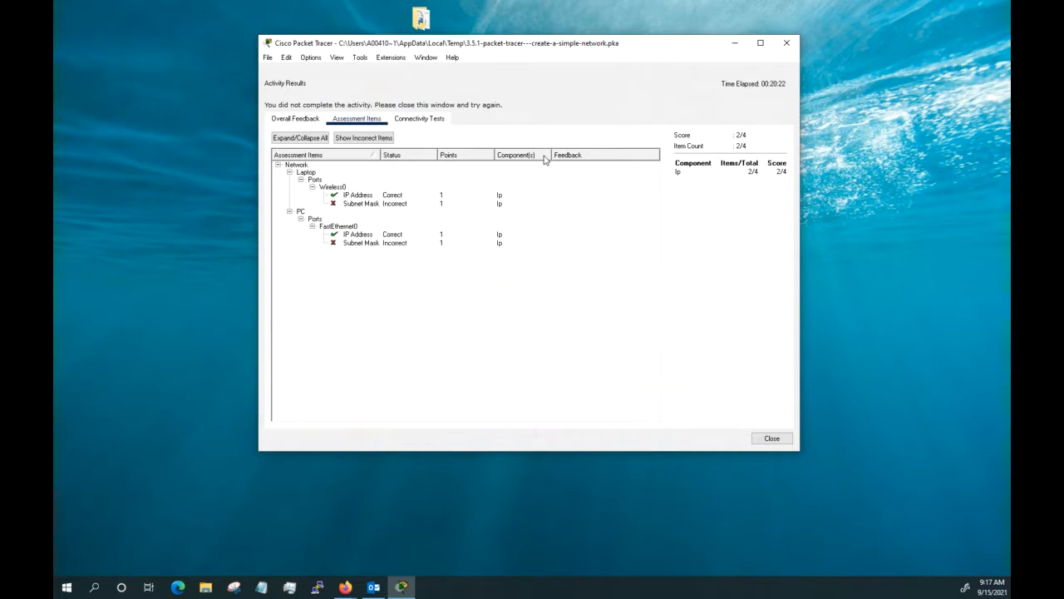
left_click(760, 43)
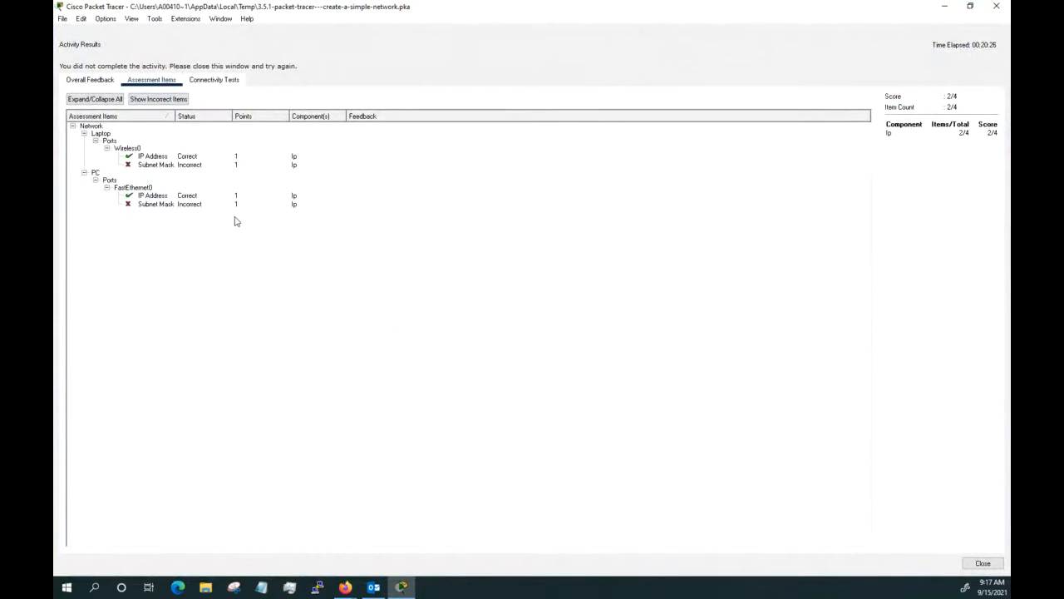
left_click(107, 80)
left_click(409, 588)
left_click(408, 588)
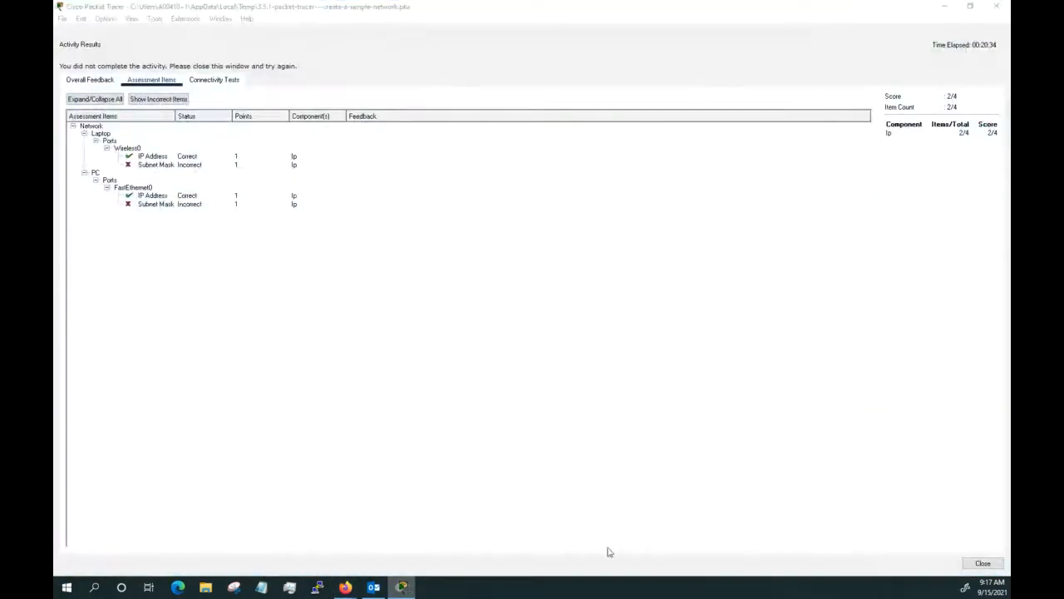
left_click(983, 562)
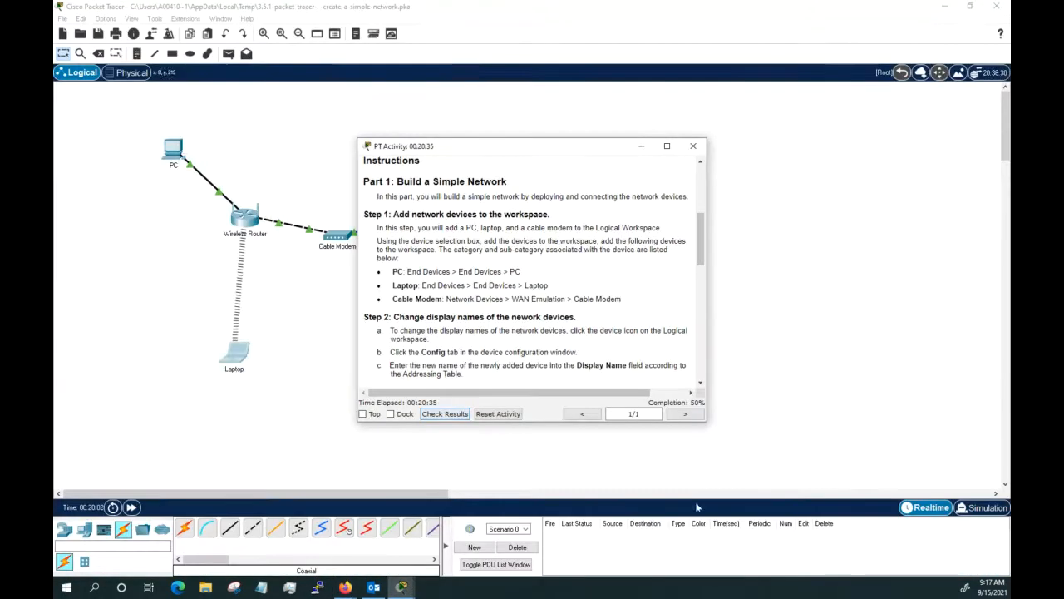
left_click(641, 146)
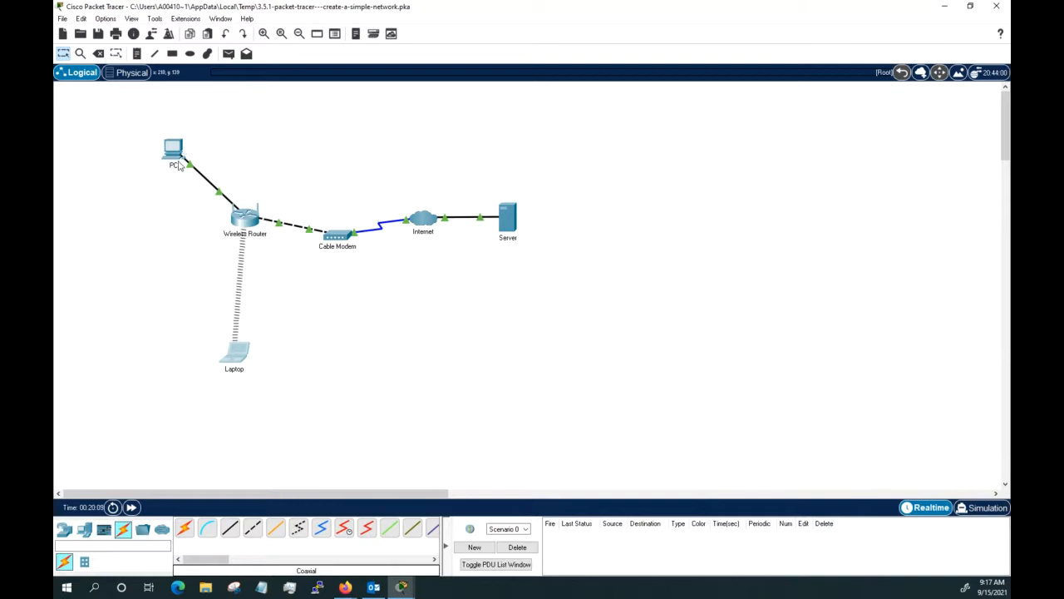
- Inspect the Laptop's port and addressing summary, and open the Cable Modem's configuration
mouse_move(179, 164)
mouse_move(236, 370)
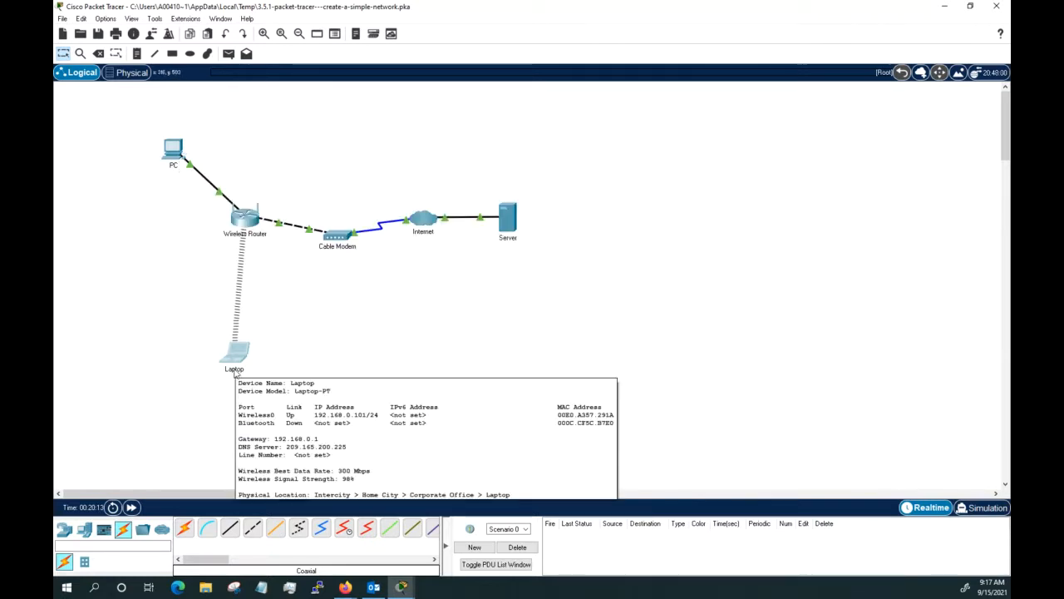
left_click(340, 238)
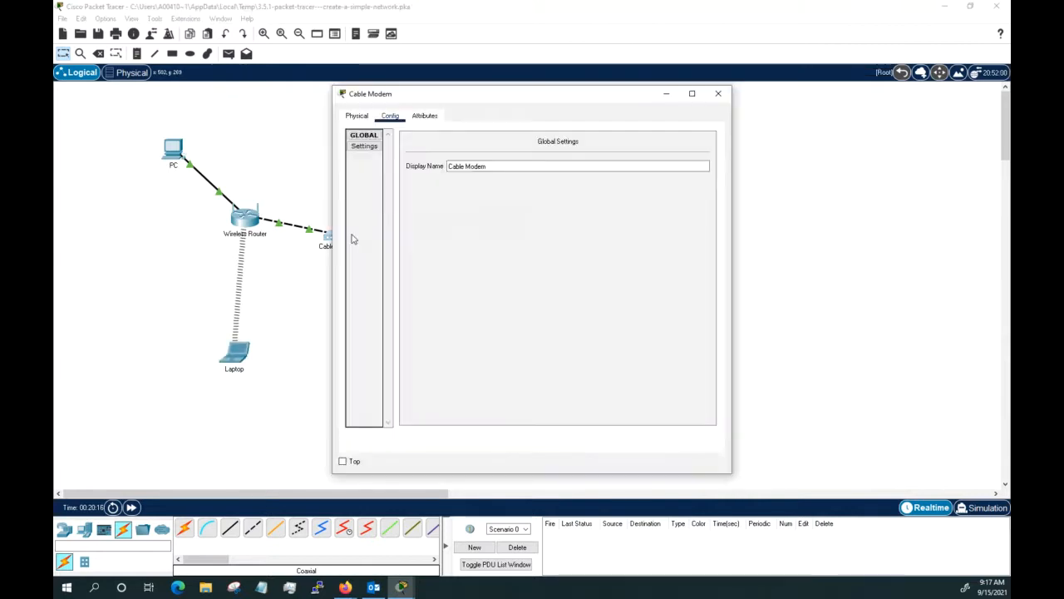